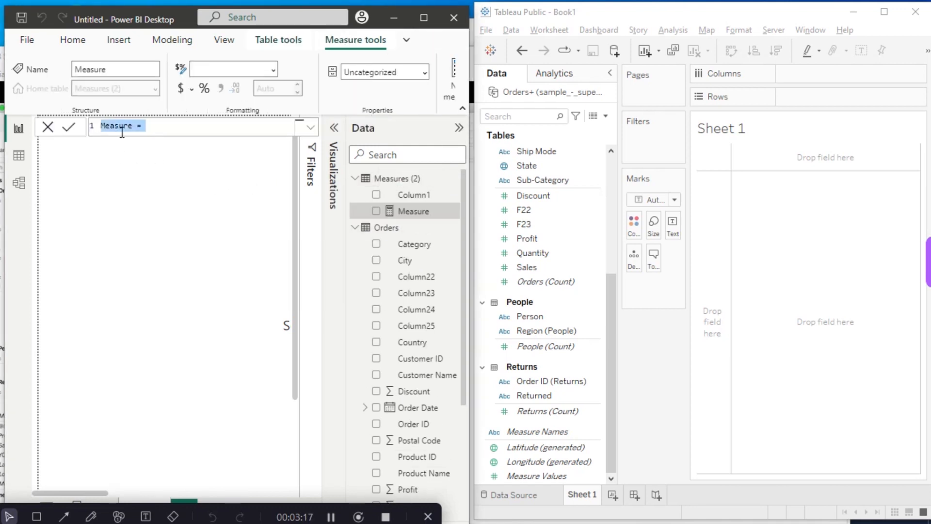
# - Name the new measure in the Power BI Measures (2) table CY_Revenue
pyautogui.doubleClick(132, 126)
pyautogui.press('BackSpace')
pyautogui.press('BackSpace')
pyautogui.press('BackSpace')
pyautogui.press('BackSpace')
pyautogui.press('BackSpace')
pyautogui.press('BackSpace')
pyautogui.press('BackSpace')
pyautogui.write('CY_Revenue')
# - Define CY_Revenue as SUM(Orders[Sales]) and commit the measure
pyautogui.press('End')
pyautogui.write('sum')
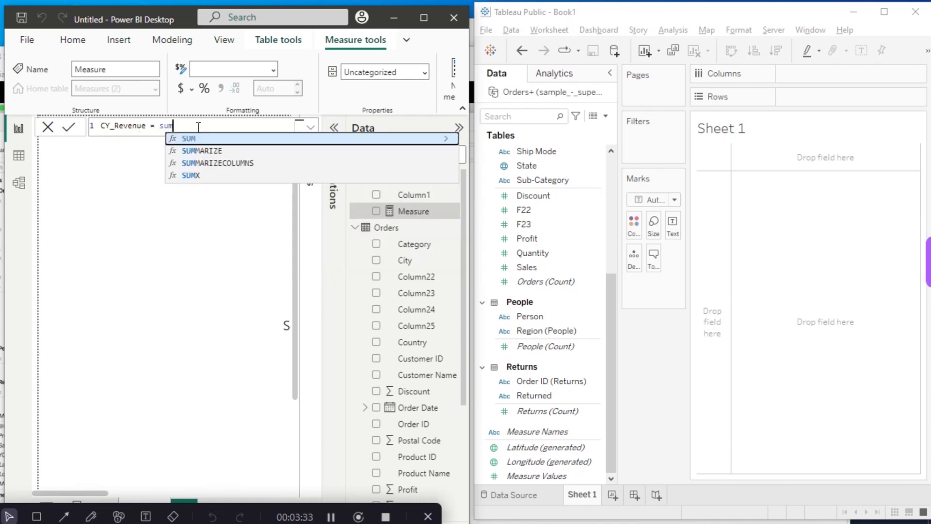
pyautogui.click(208, 140)
pyautogui.write('sa')
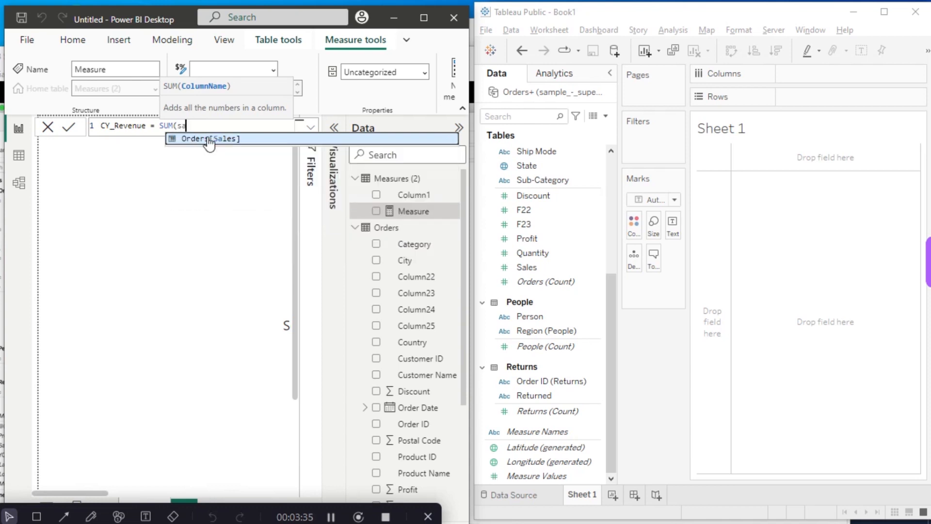
pyautogui.click(208, 139)
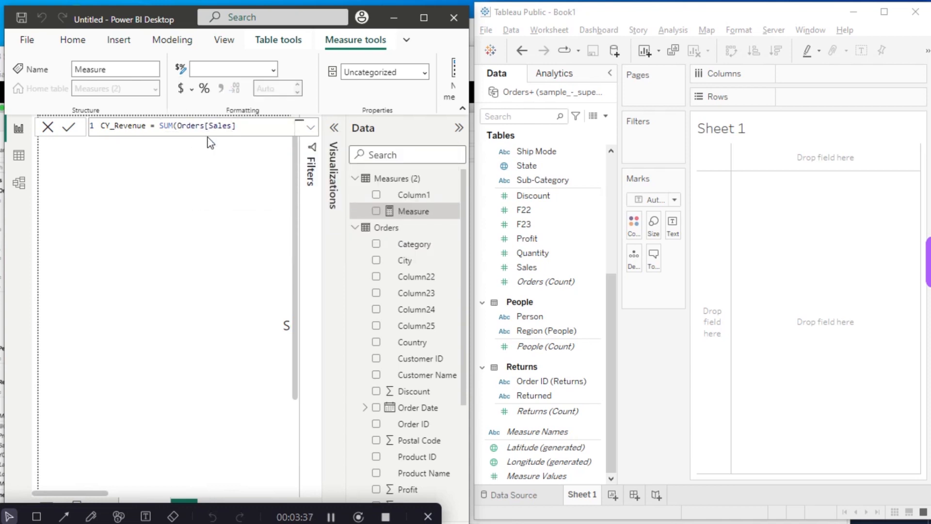
pyautogui.write(')')
pyautogui.press('Return')
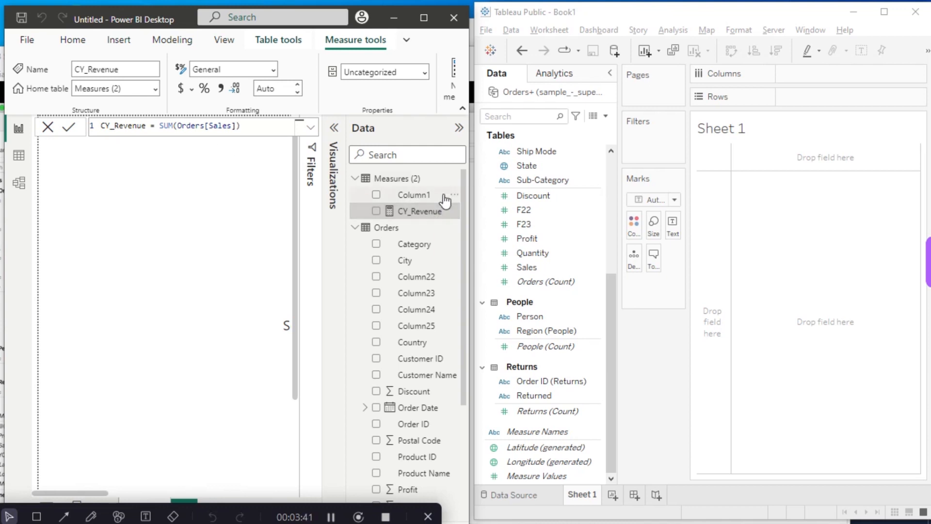
pyautogui.click(514, 333)
pyautogui.click(92, 518)
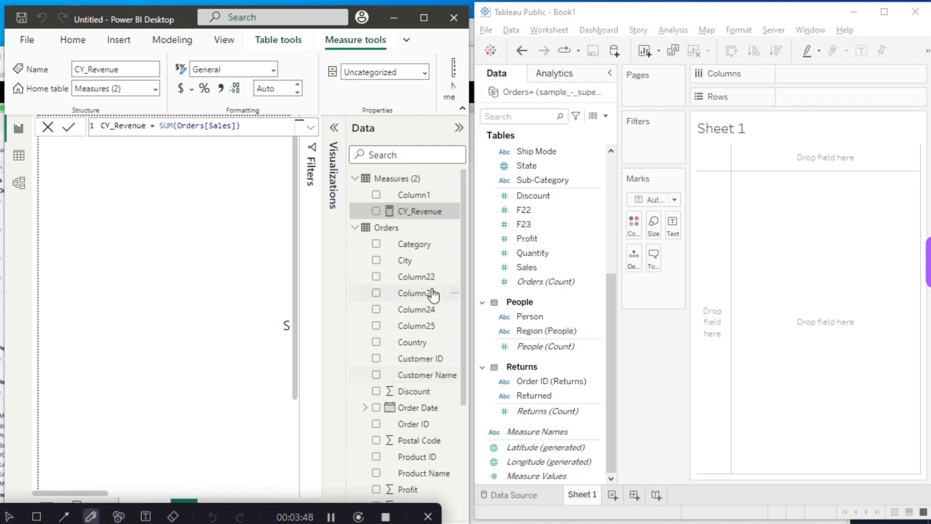
pyautogui.moveTo(436, 211); pyautogui.dragTo(525, 262)
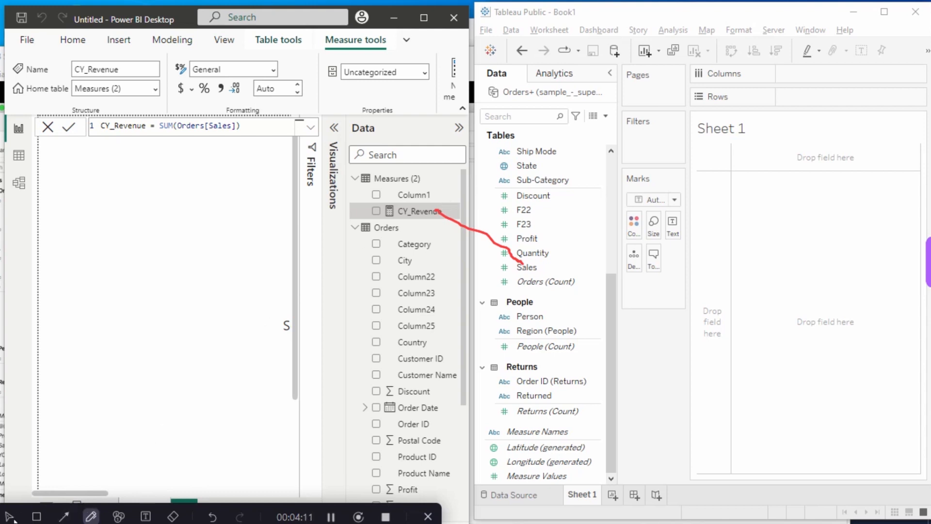
pyautogui.click(10, 516)
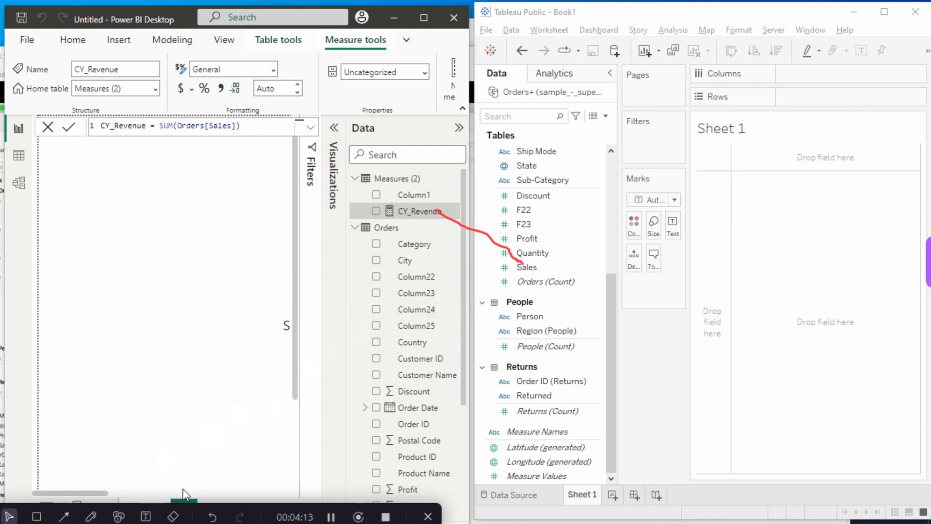
pyautogui.click(206, 511)
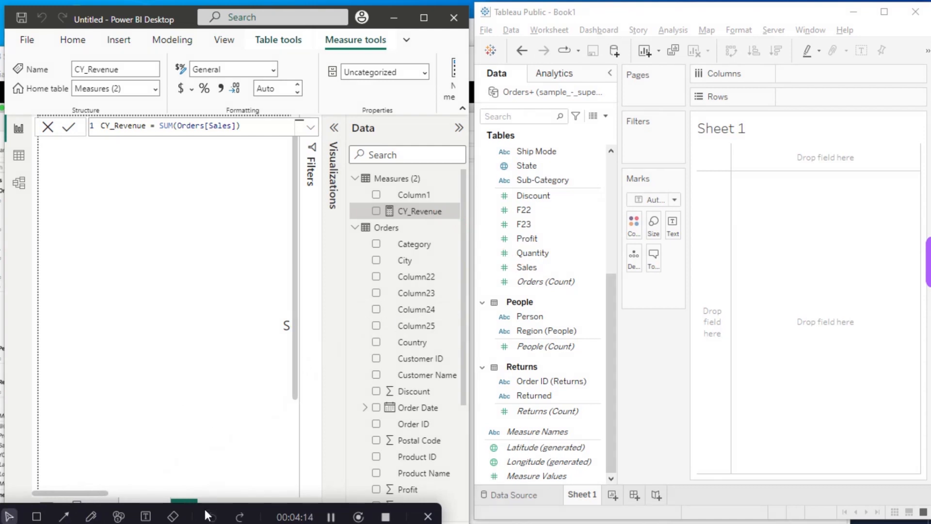
# - Add another measure to the Measures (2) table and name it PY_revenue
pyautogui.click(449, 180)
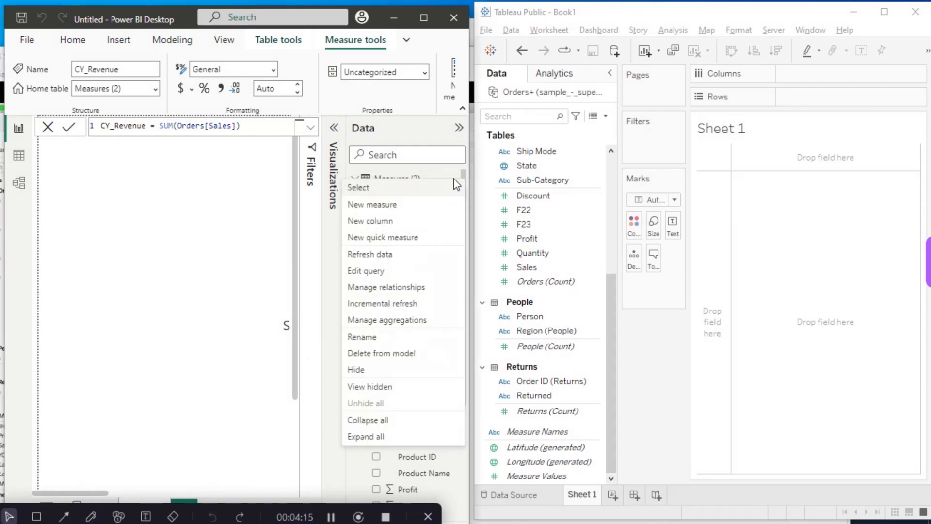
pyautogui.click(376, 207)
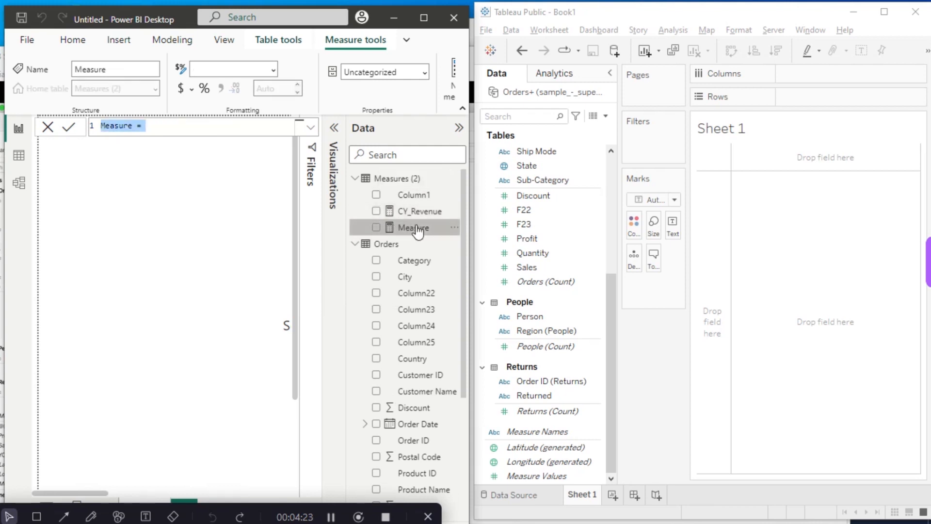
pyautogui.doubleClick(134, 127)
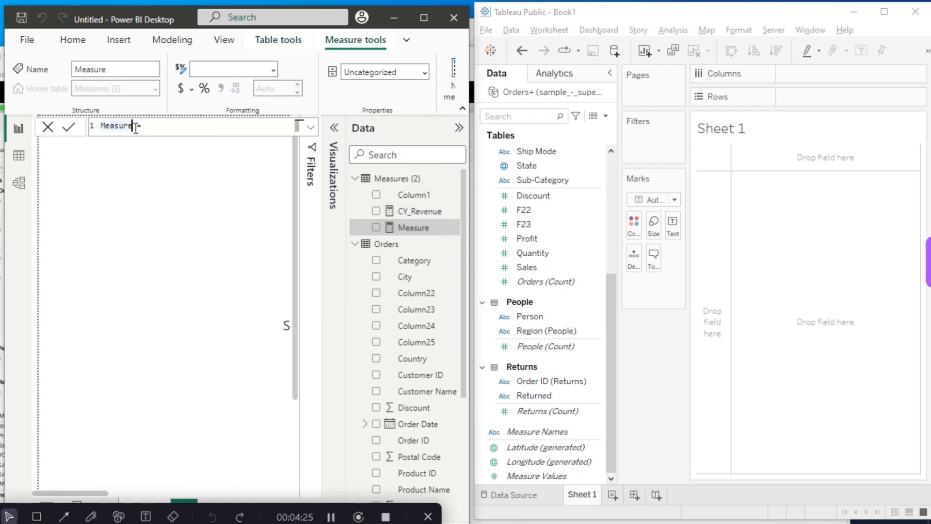
pyautogui.press('BackSpace')
pyautogui.press('BackSpace')
pyautogui.press('BackSpace')
pyautogui.press('BackSpace')
pyautogui.press('BackSpace')
pyautogui.press('BackSpace')
pyautogui.press('BackSpace')
pyautogui.write('PY_revenue')
# - Begin the PY_revenue formula with CALCULATE, using [CY_Revenue] as its expression
pyautogui.click(171, 130)
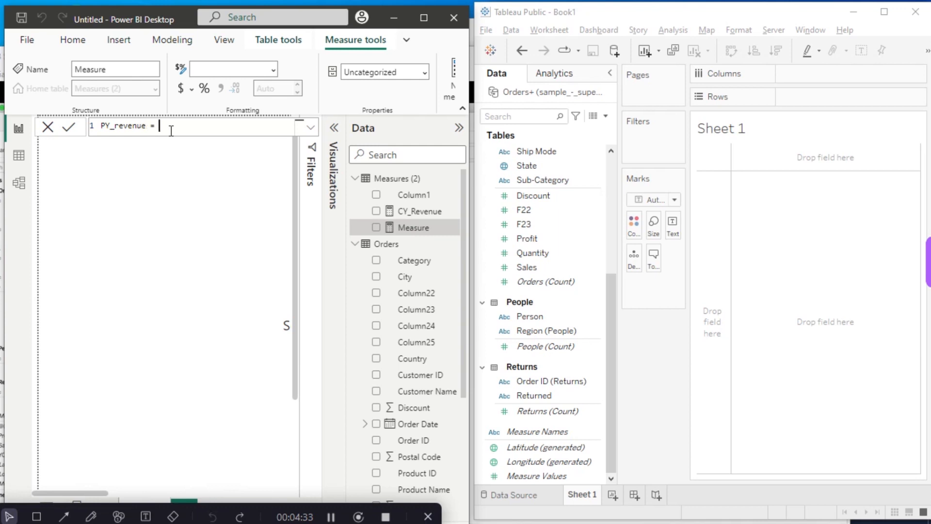
pyautogui.write('cal')
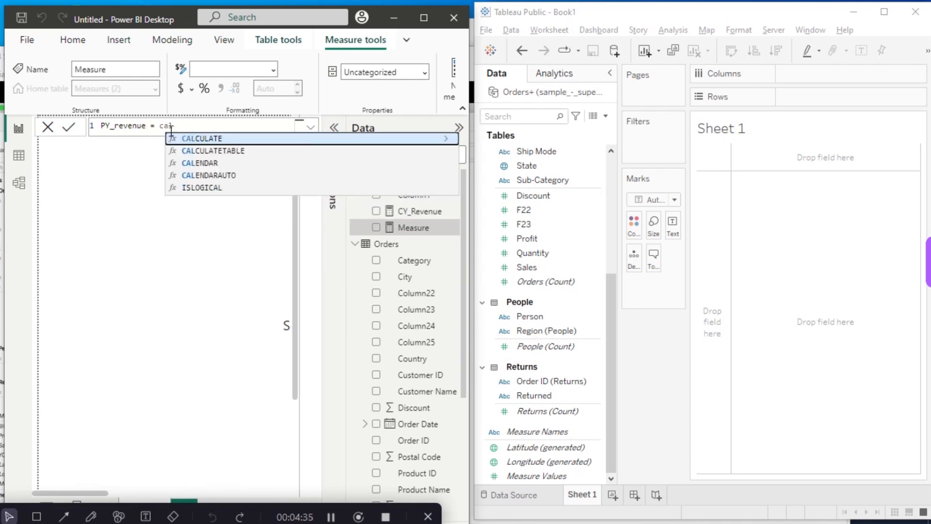
pyautogui.click(196, 140)
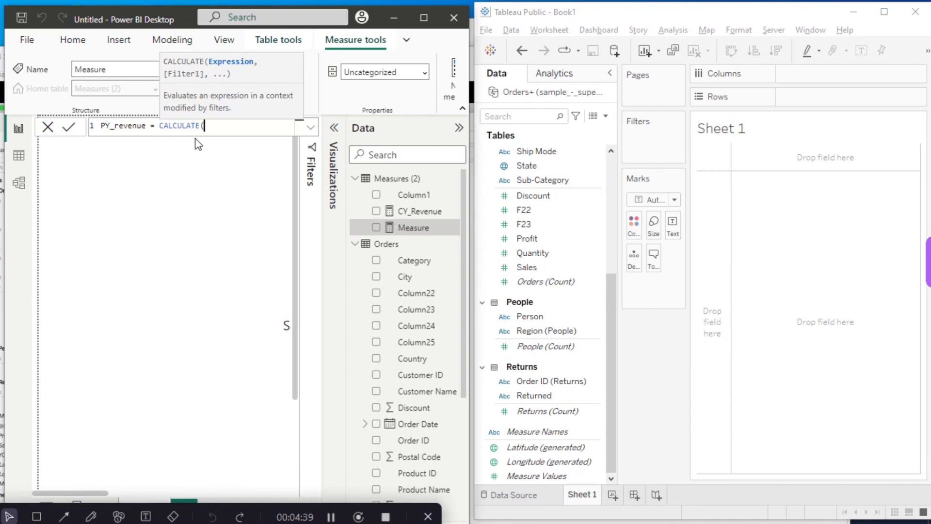
pyautogui.write('c')
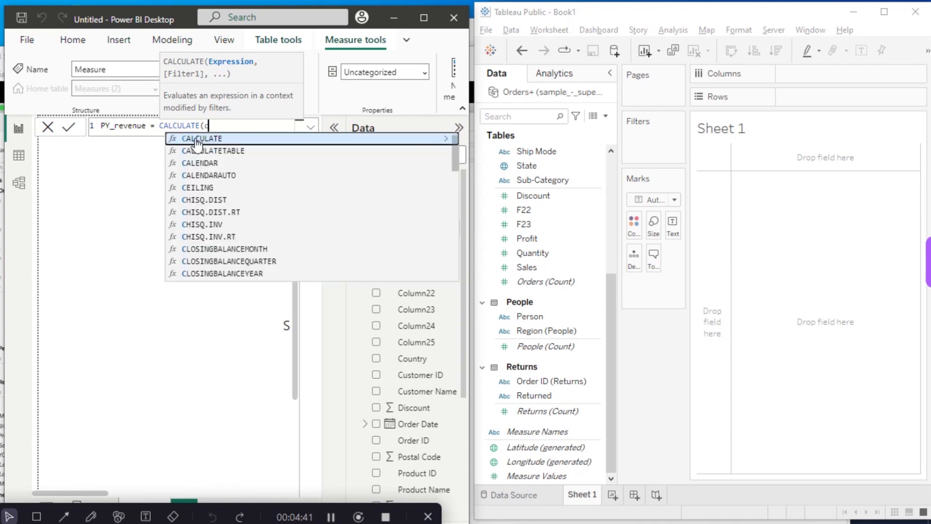
pyautogui.write('y')
pyautogui.click(197, 139)
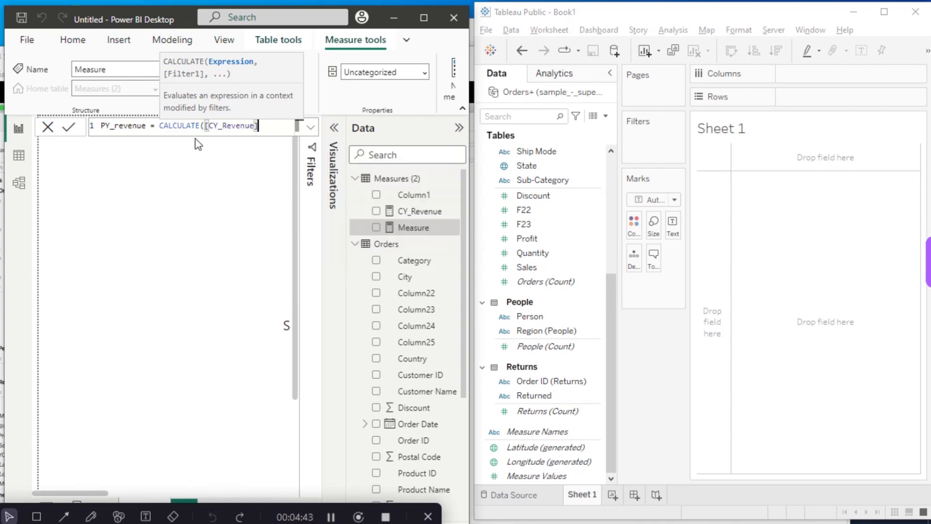
# - Add a DATEADD filter to the CALCULATE formula, with Orders[Order Date].[Date] as its dates argument
pyautogui.write(',data')
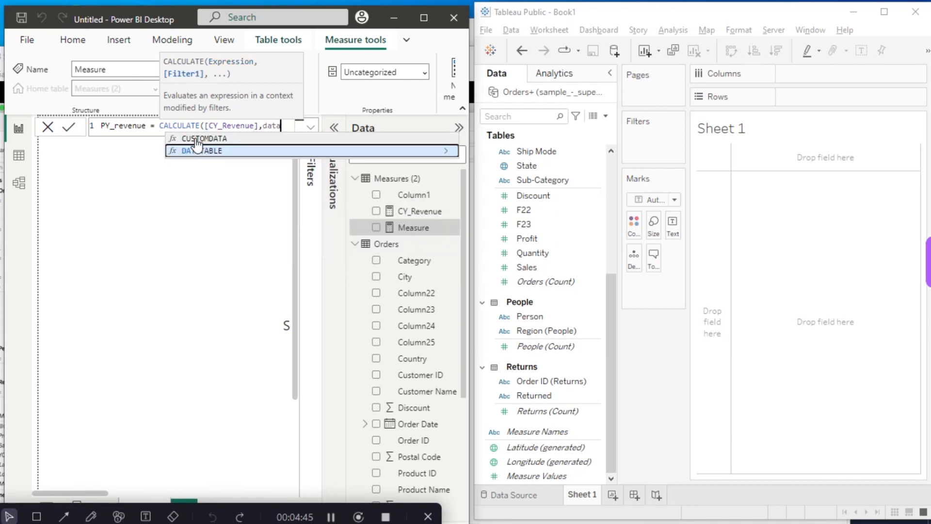
pyautogui.press('BackSpace')
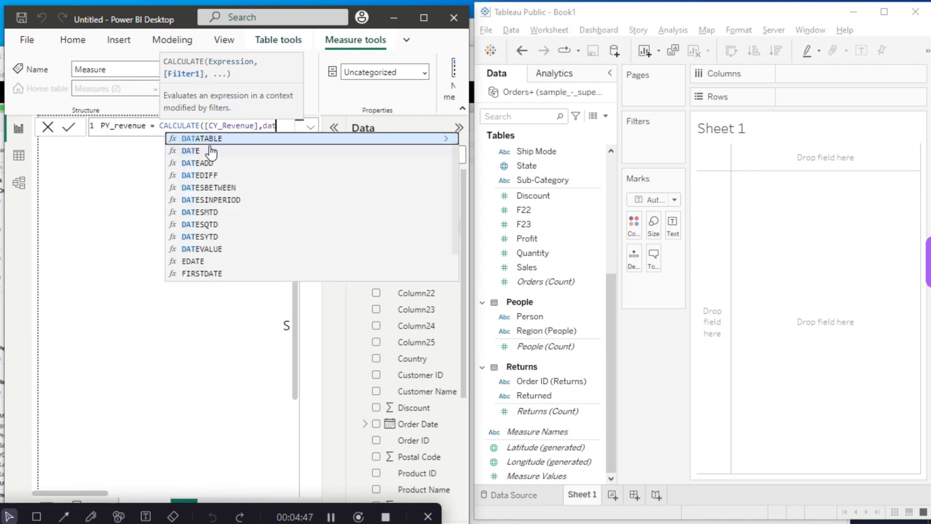
pyautogui.click(213, 163)
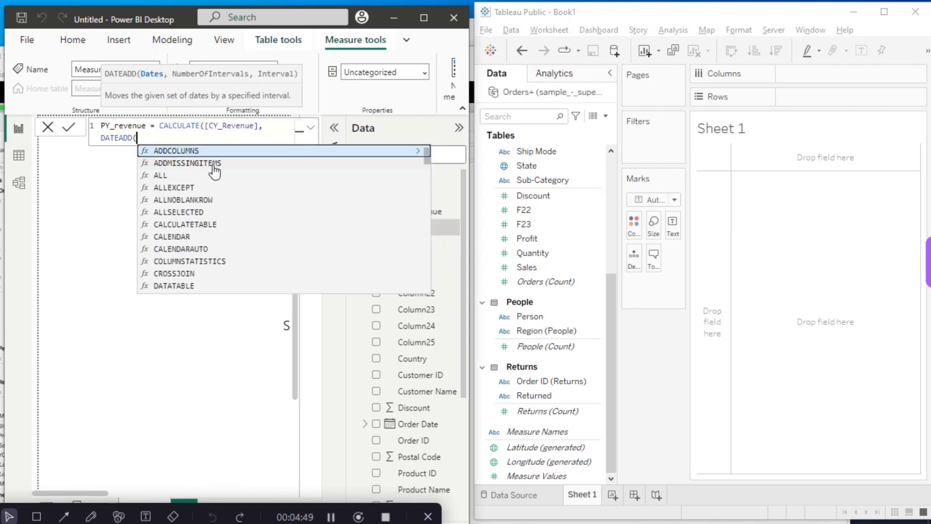
pyautogui.write('dat')
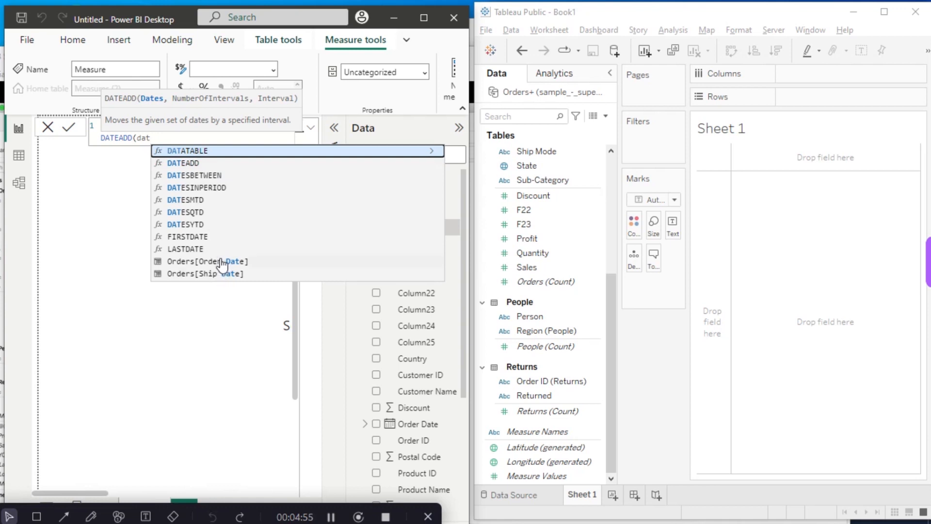
pyautogui.click(223, 262)
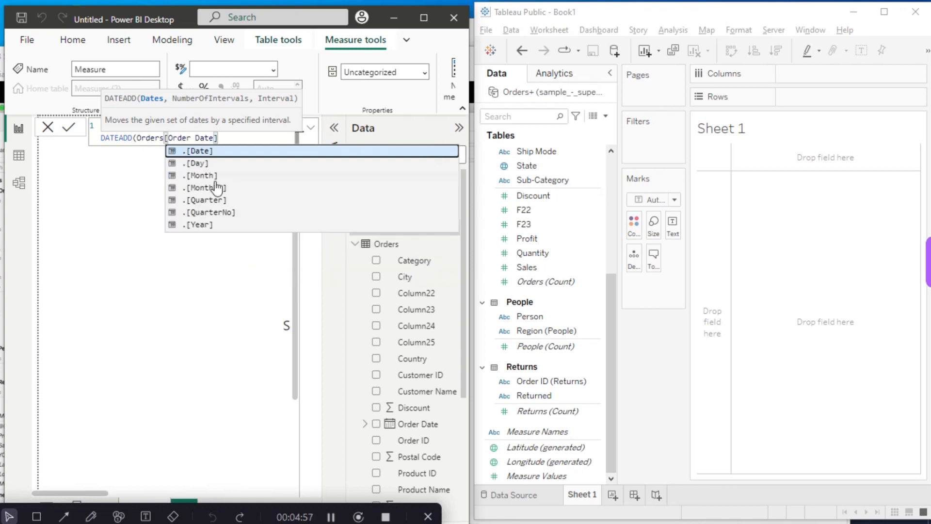
pyautogui.click(222, 156)
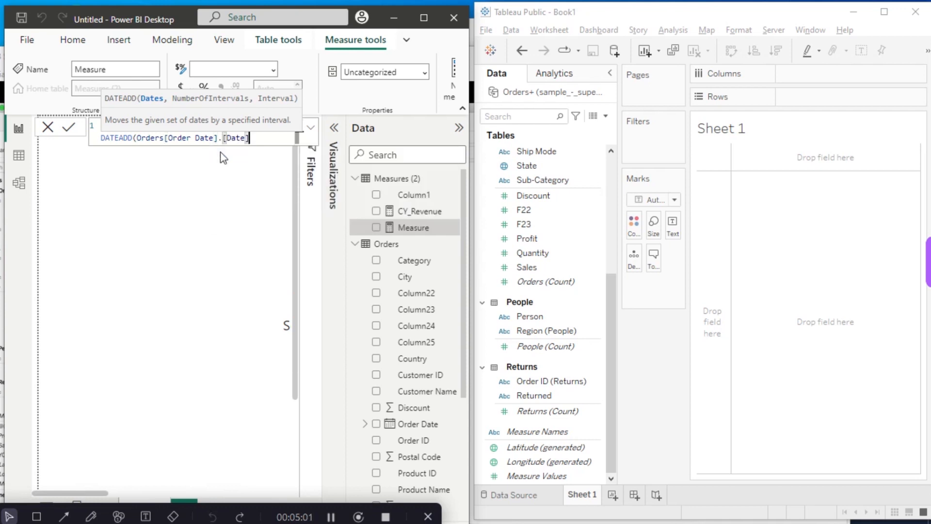
# - Complete DATEADD with an offset of -1 and the YEAR interval, close the formula and commit the PY_revenue measure
pyautogui.write(',-')
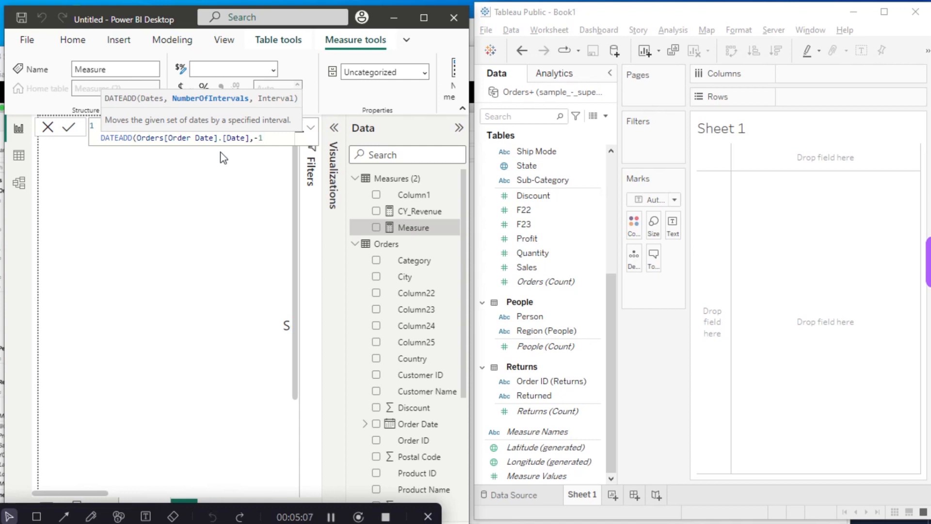
pyautogui.write('1,')
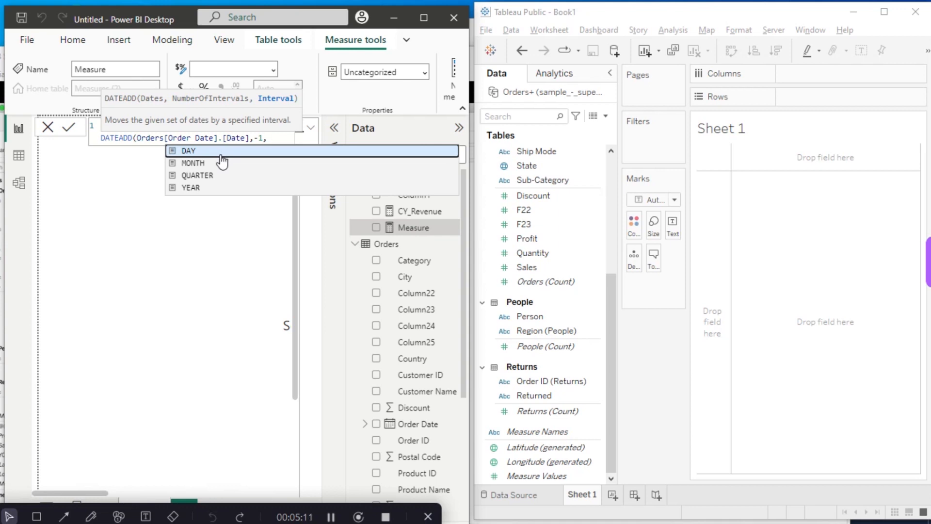
pyautogui.click(215, 187)
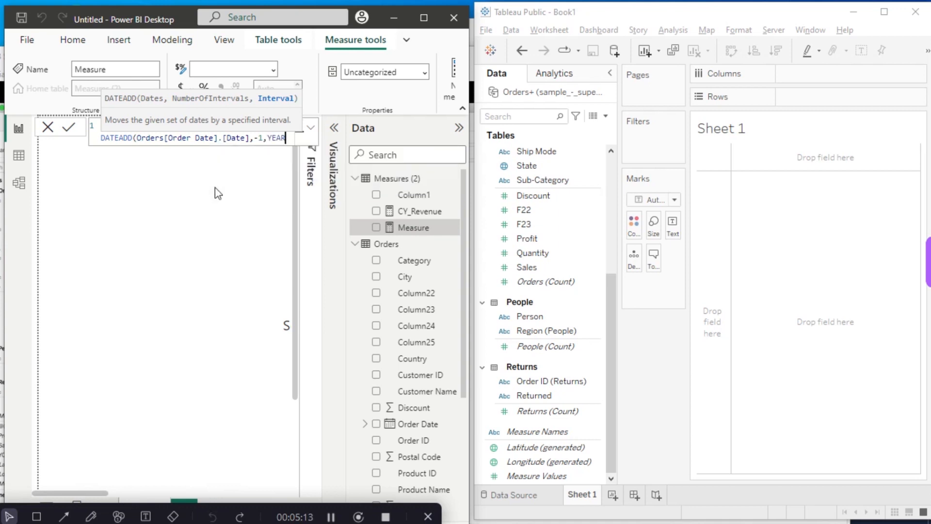
pyautogui.write(')')
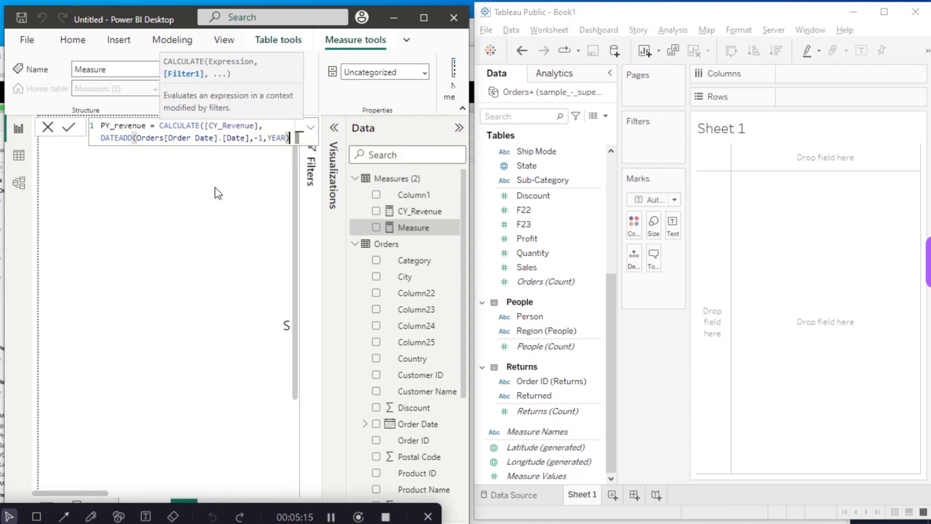
pyautogui.press('Return')
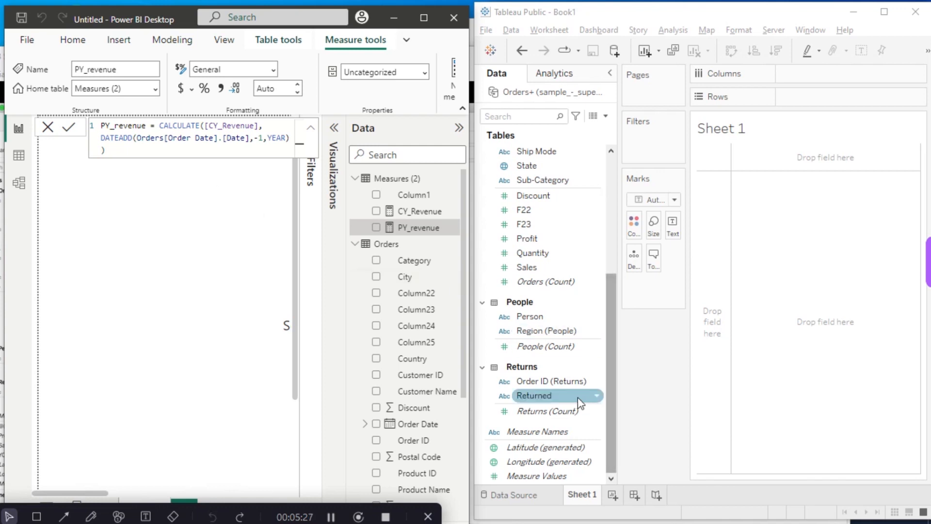
# - Switch to Tableau and create a calculated field named PY_Revenue
pyautogui.click(606, 116)
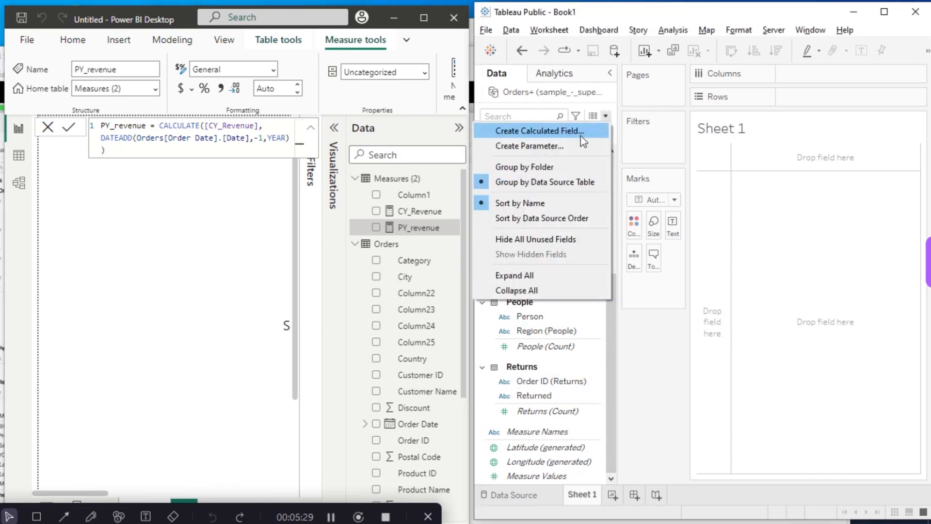
pyautogui.click(567, 130)
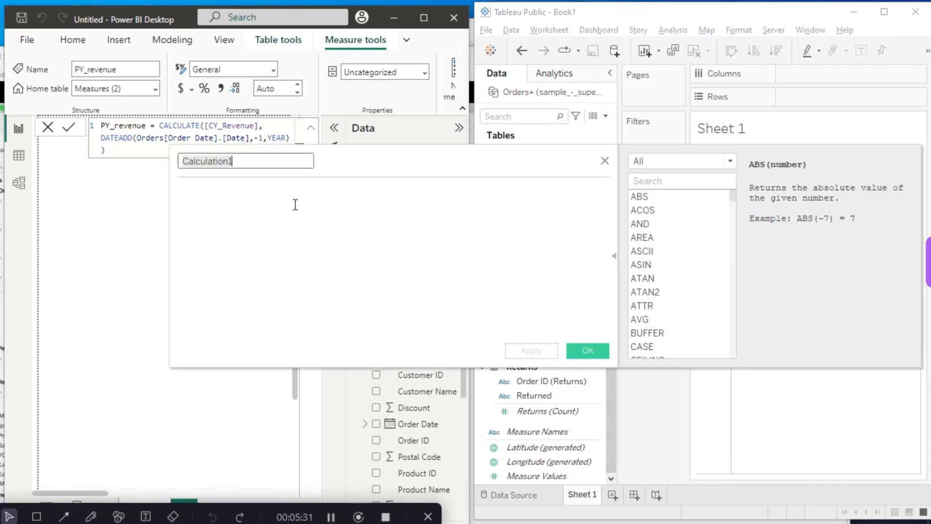
pyautogui.write('P')
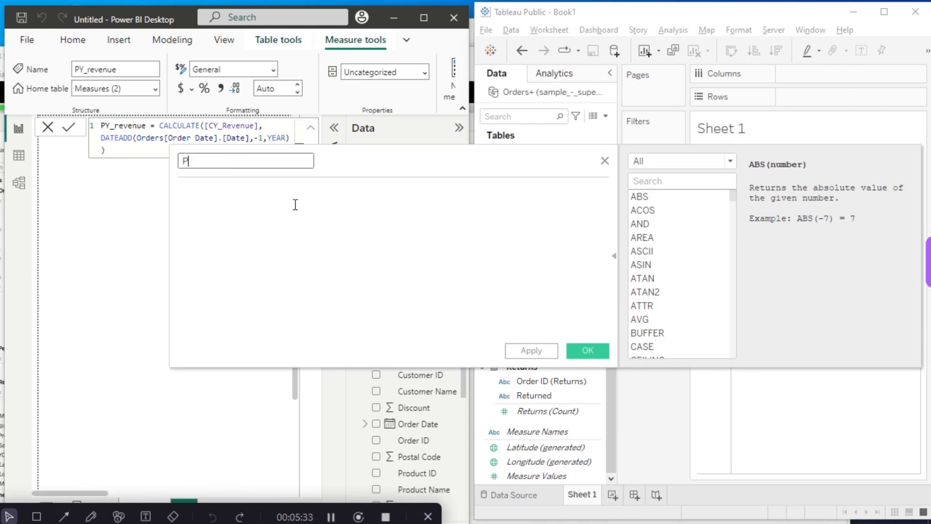
pyautogui.write('Y')
pyautogui.write('+')
pyautogui.press('BackSpace')
pyautogui.write('_Vanue')
pyautogui.press('BackSpace')
pyautogui.press('BackSpace')
pyautogui.press('BackSpace')
pyautogui.press('BackSpace')
pyautogui.press('BackSpace')
pyautogui.write('Revenue')
# - Begin the PY_Revenue calculation with LOOKUP, using SUM([Sales]) as its expression
pyautogui.click(236, 189)
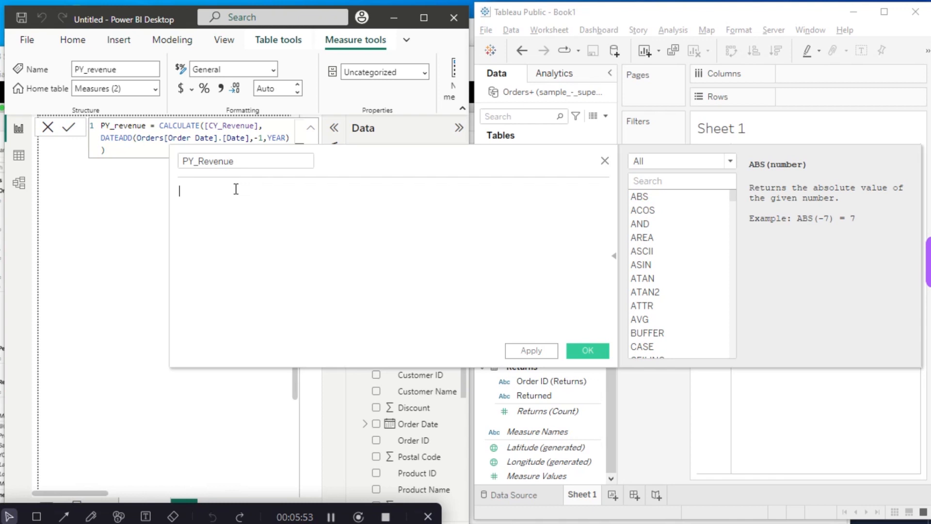
pyautogui.write('lo')
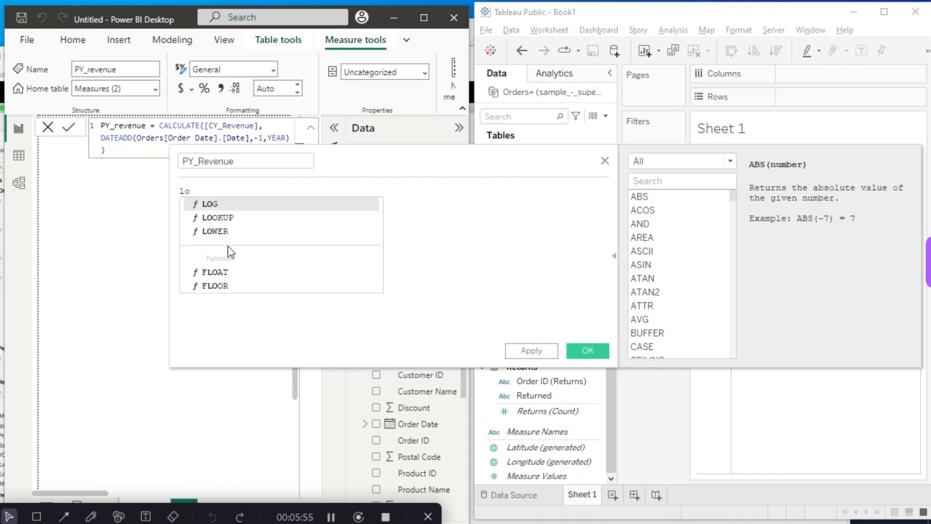
pyautogui.write('ok')
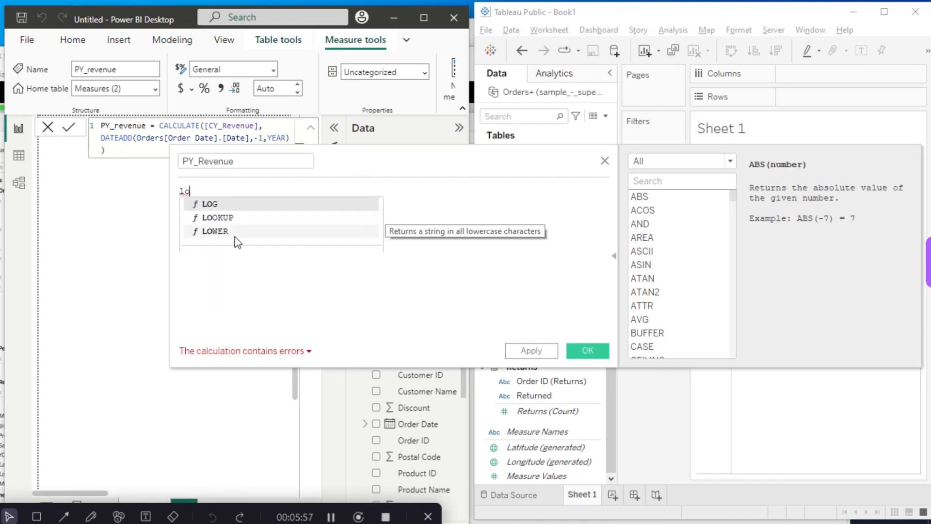
pyautogui.doubleClick(239, 204)
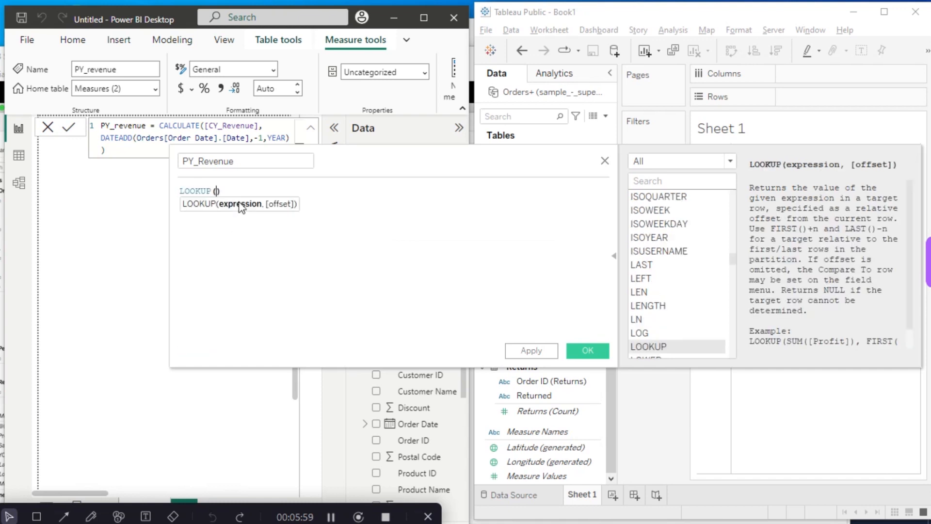
pyautogui.write('sum')
pyautogui.press('BackSpace')
pyautogui.doubleClick(247, 217)
pyautogui.write('s')
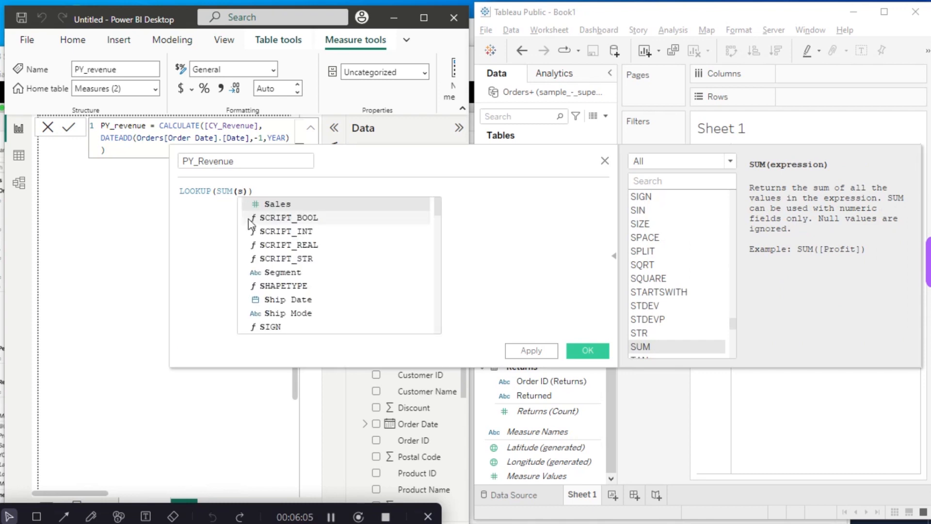
pyautogui.doubleClick(268, 206)
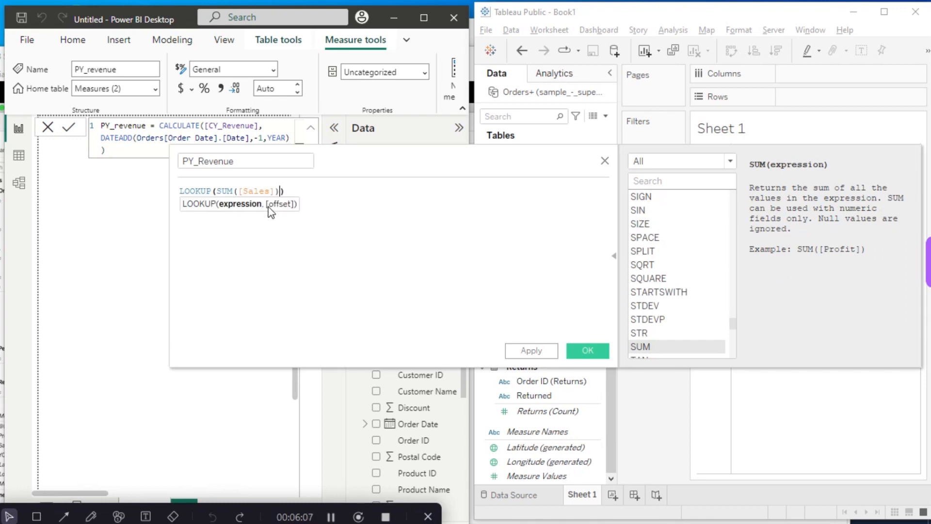
# - Complete the LOOKUP with an offset of -12 and save the PY_Revenue calculated field
pyautogui.write(',')
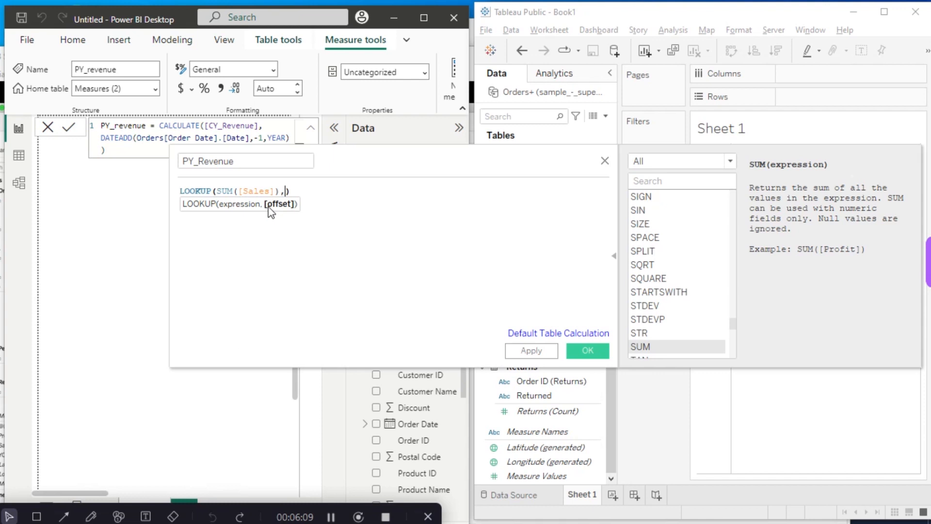
pyautogui.write('-12')
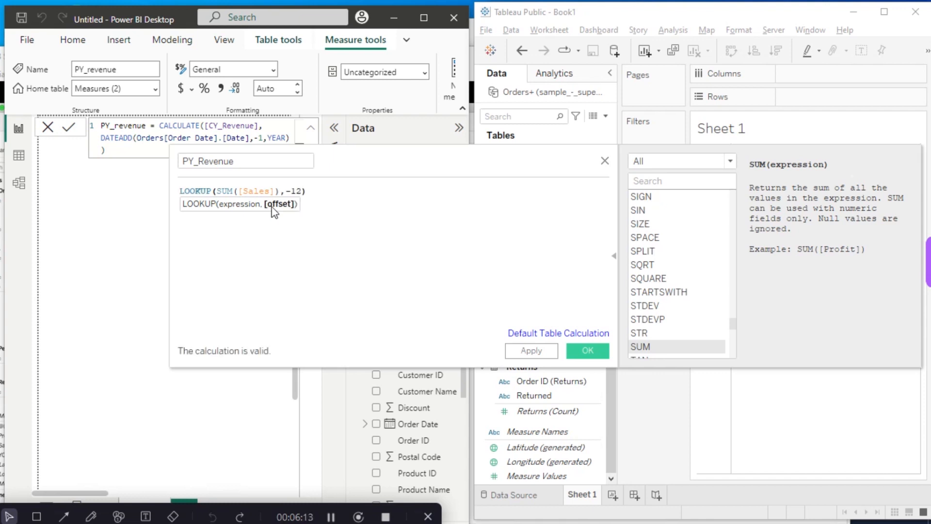
pyautogui.click(321, 194)
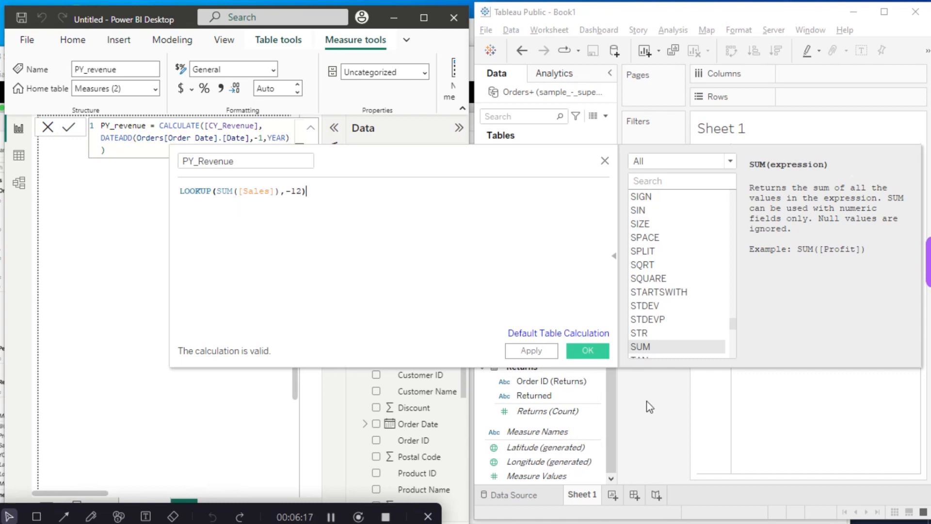
pyautogui.click(587, 350)
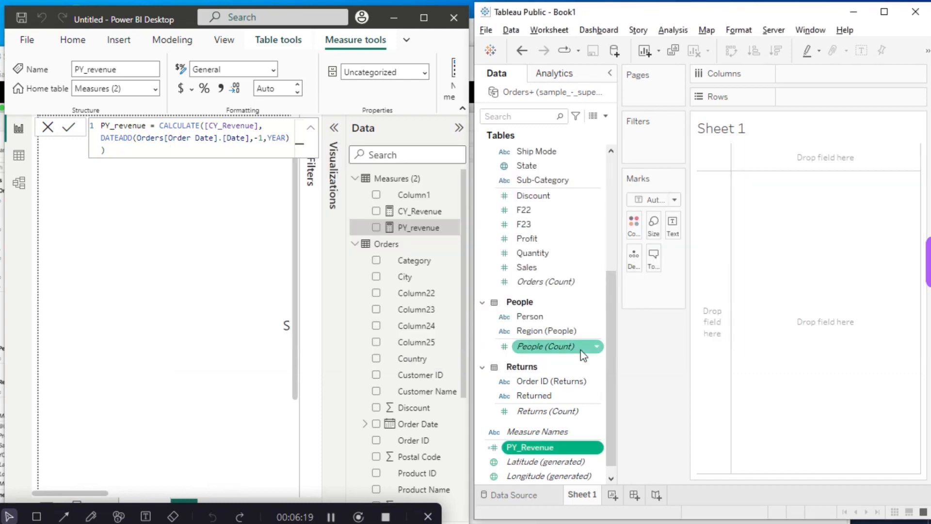
# - Switch to Power BI and create a table visual from Order Date, keeping only its Year and Month levels
pyautogui.click(140, 235)
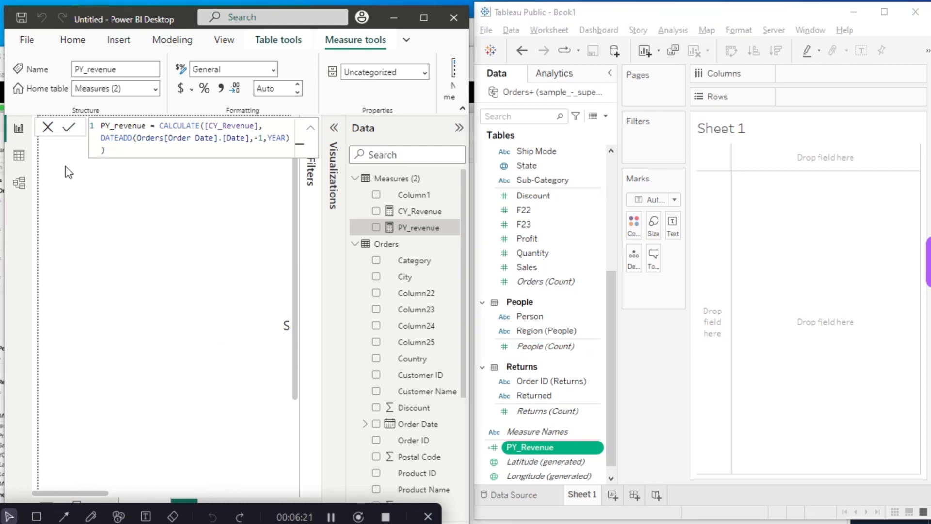
pyautogui.click(55, 142)
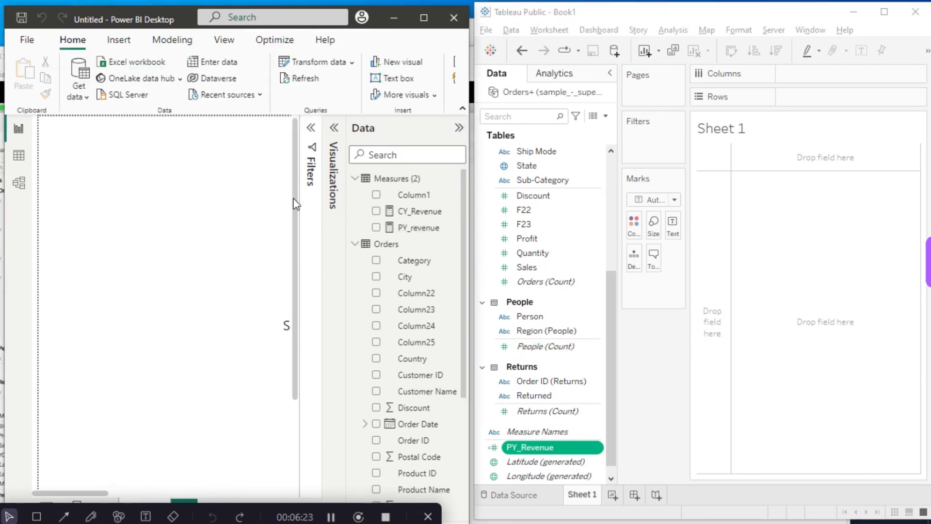
pyautogui.click(334, 128)
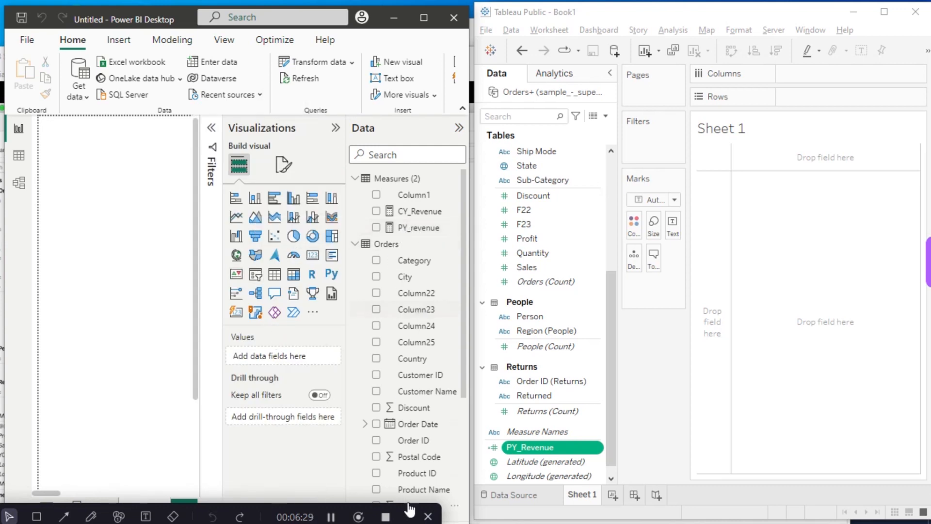
pyautogui.moveTo(420, 425); pyautogui.dragTo(298, 366)
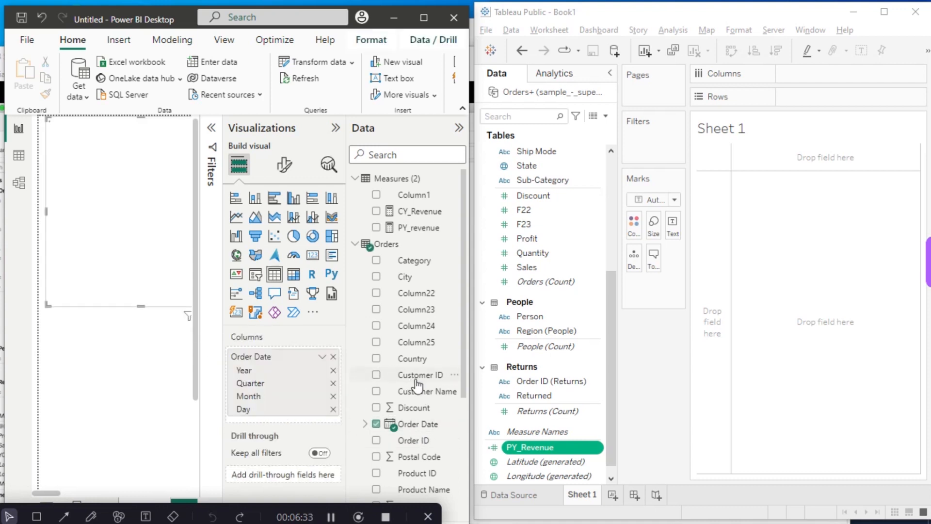
pyautogui.click(333, 410)
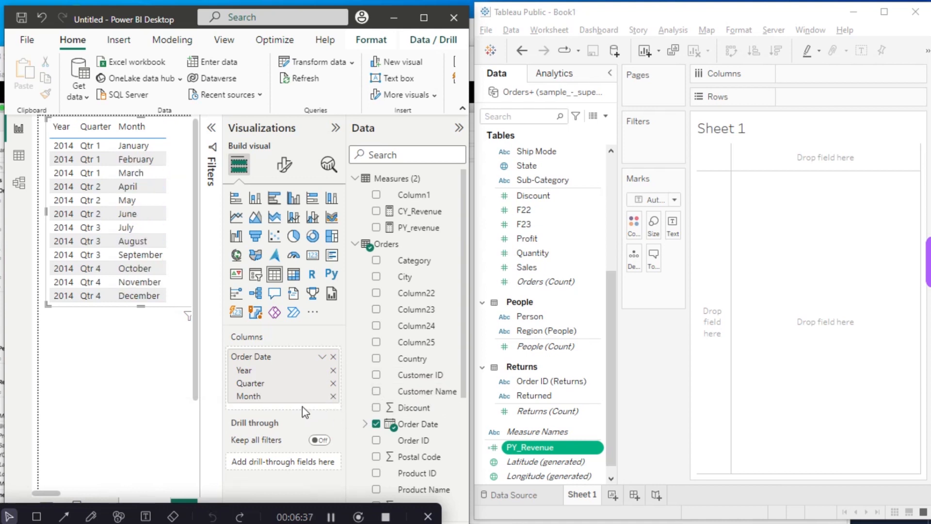
pyautogui.click(334, 384)
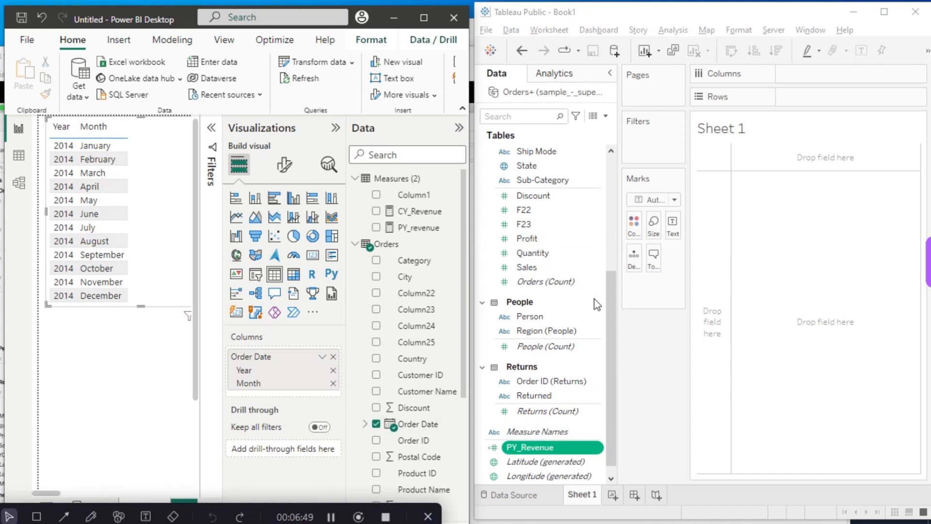
# - Switch to Tableau and add Order Date to the rows twice, as Year and as discrete Month
pyautogui.moveTo(610, 304); pyautogui.dragTo(609, 190)
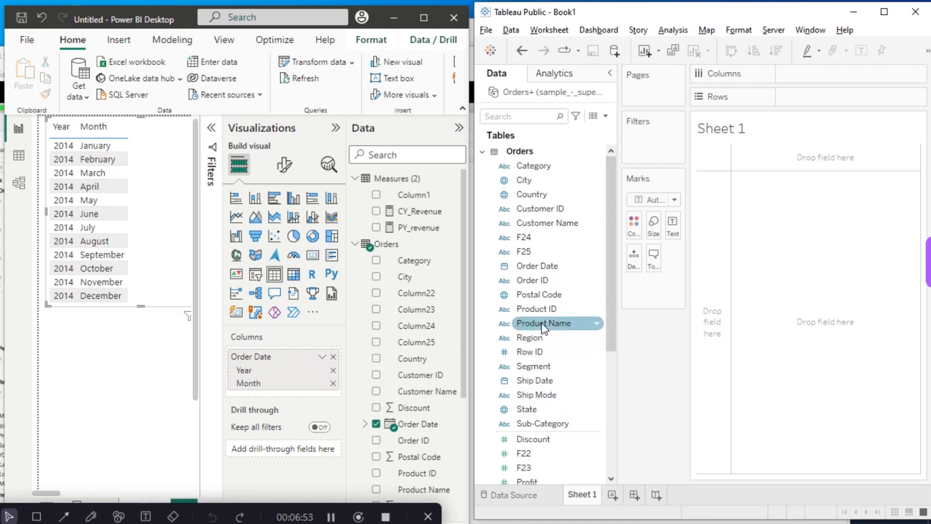
pyautogui.moveTo(549, 274); pyautogui.dragTo(809, 102)
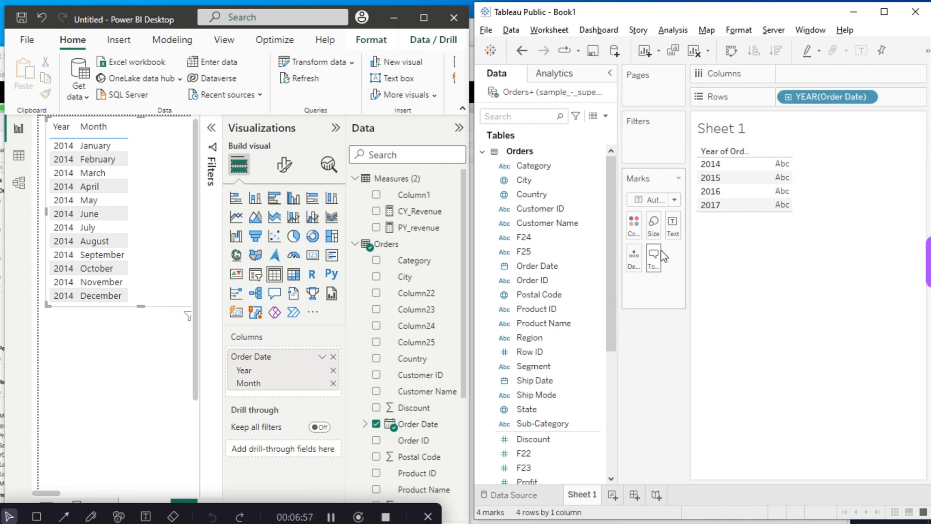
pyautogui.moveTo(548, 266); pyautogui.dragTo(880, 102)
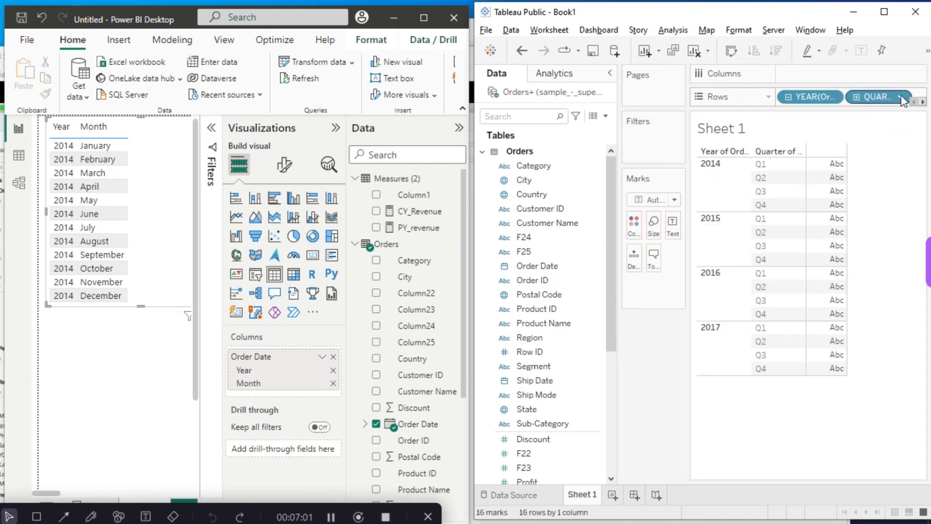
pyautogui.click(900, 97)
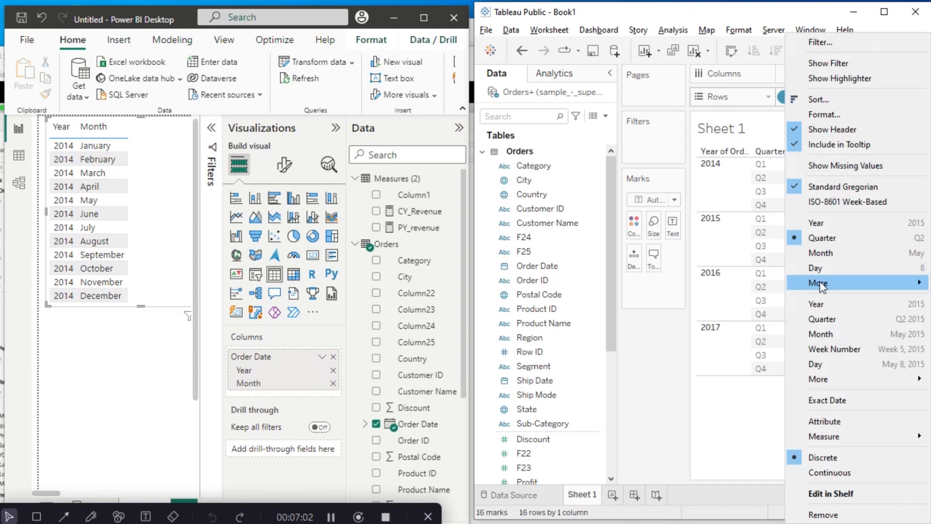
pyautogui.click(827, 253)
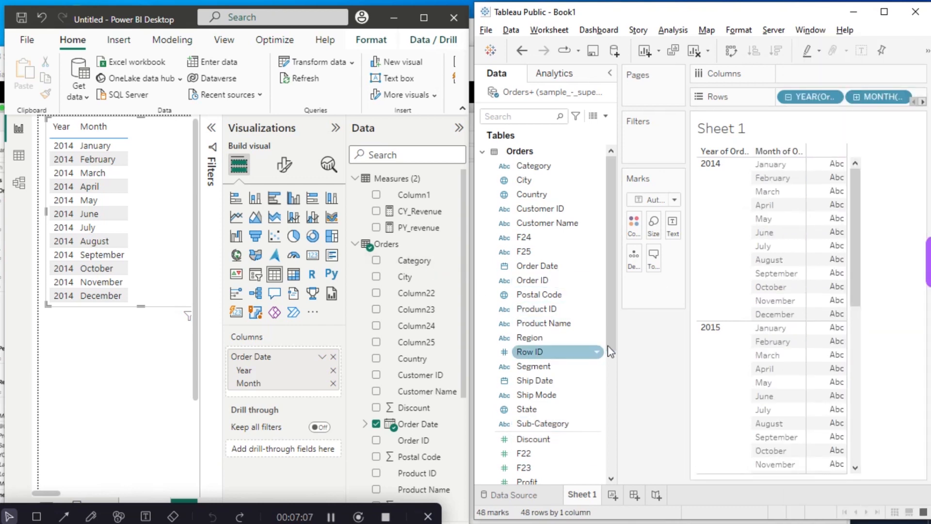
# - Add Sales and PY_Revenue as values in the Sheet 1 table of years and months
pyautogui.scroll(-5, 557, 349)
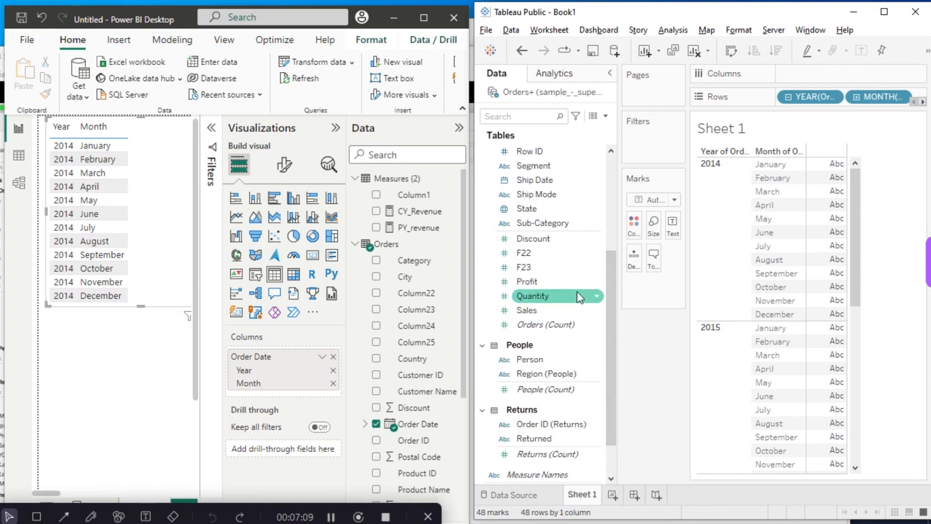
pyautogui.moveTo(607, 322)
pyautogui.mouseDown()
pyautogui.moveTo(609, 296)
pyautogui.moveTo(608, 308)
pyautogui.mouseUp()
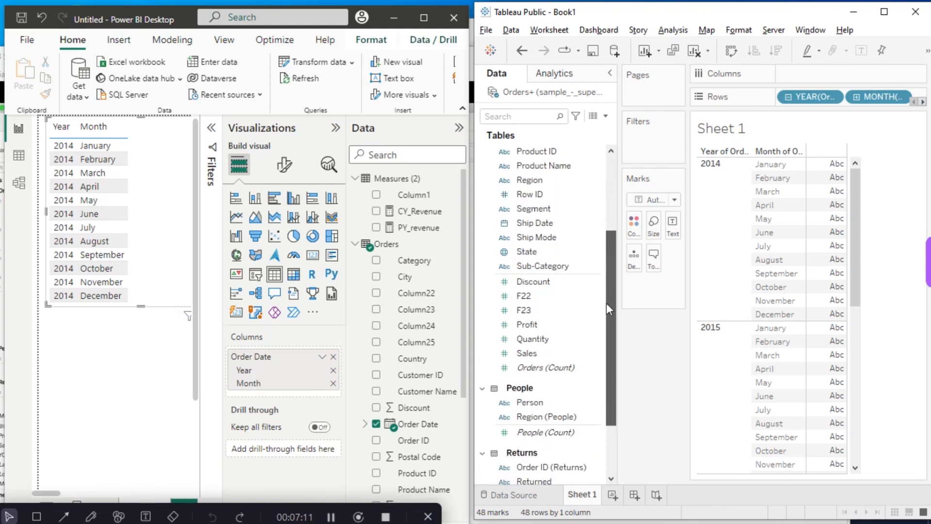
pyautogui.moveTo(535, 357); pyautogui.dragTo(824, 276)
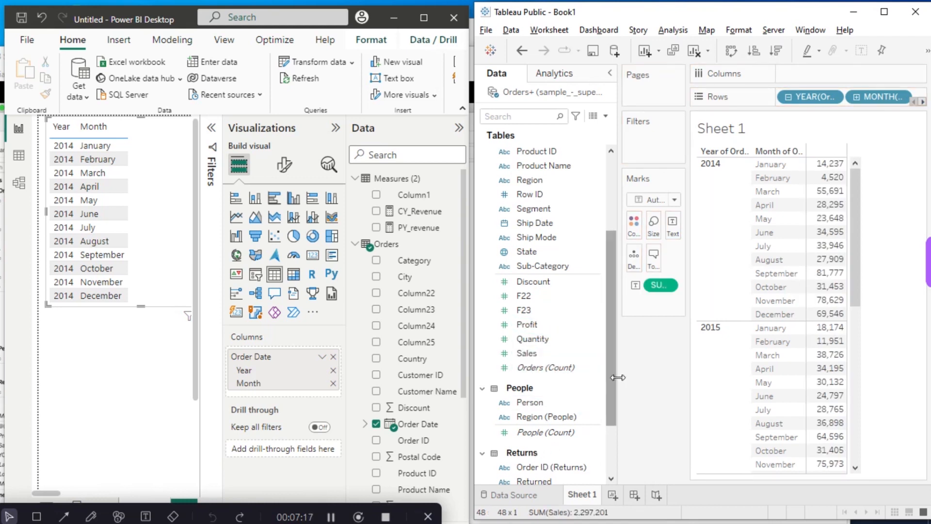
pyautogui.moveTo(611, 381); pyautogui.dragTo(612, 433)
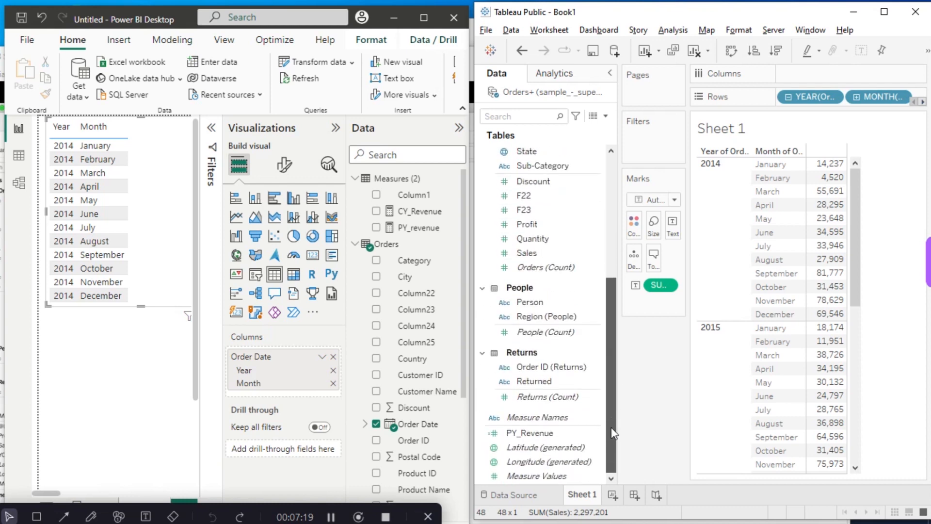
pyautogui.click(540, 433)
pyautogui.moveTo(547, 439); pyautogui.dragTo(822, 304)
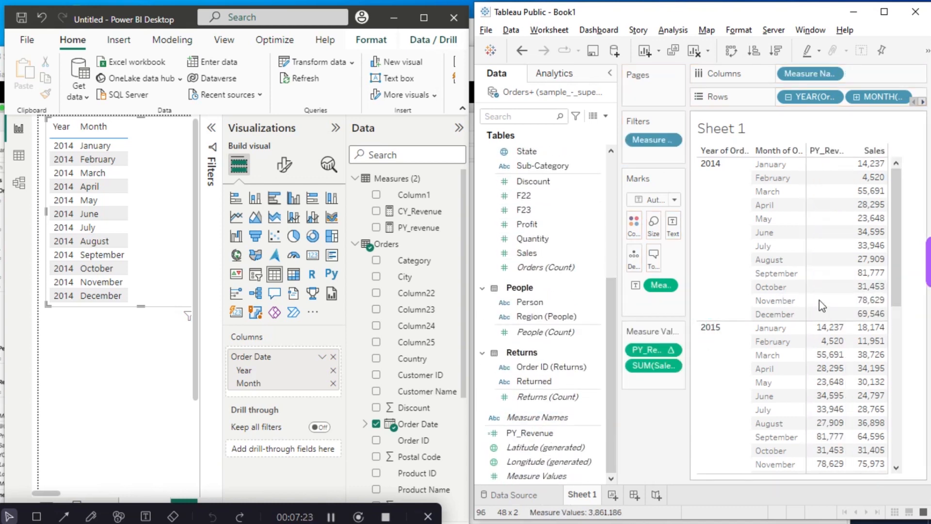
# - Reorder the measure values so that Sales comes before PY_Revenue
pyautogui.moveTo(653, 369)
pyautogui.mouseDown()
pyautogui.moveTo(652, 344)
pyautogui.moveTo(650, 377)
pyautogui.mouseUp()
pyautogui.hotkey('ctrl', 'z')
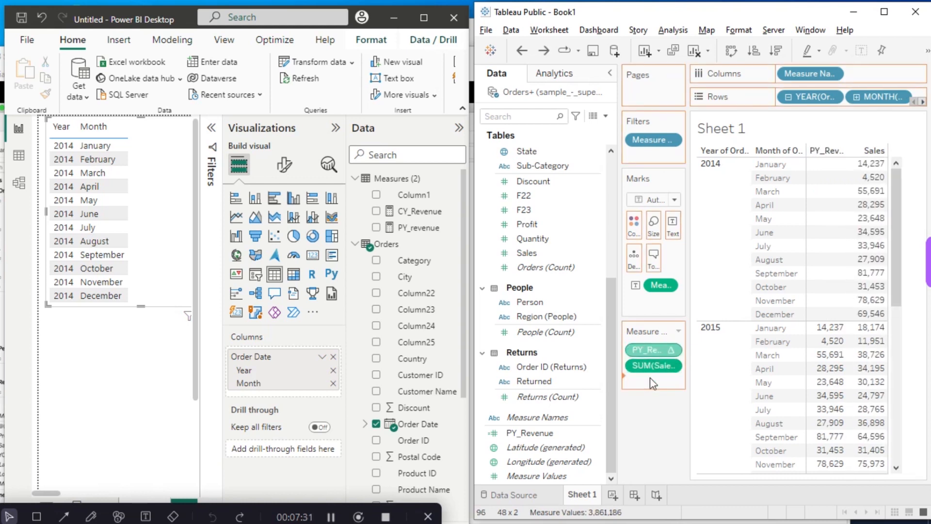
pyautogui.moveTo(825, 170)
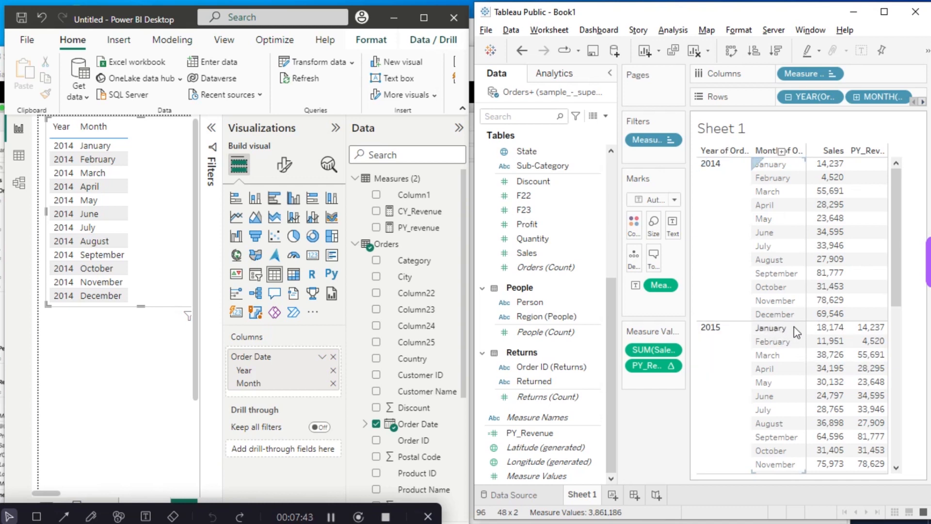
pyautogui.moveTo(865, 333)
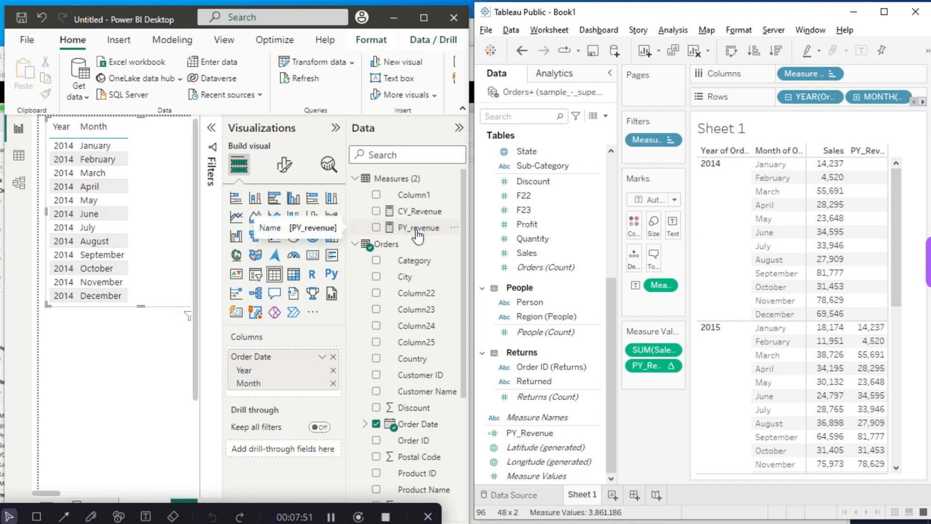
# - Switch to Power BI, add CY_Revenue and PY_revenue to the year-month table, and enlarge the visual to fit both columns
pyautogui.moveTo(418, 211); pyautogui.dragTo(299, 391)
pyautogui.moveTo(407, 228); pyautogui.dragTo(285, 404)
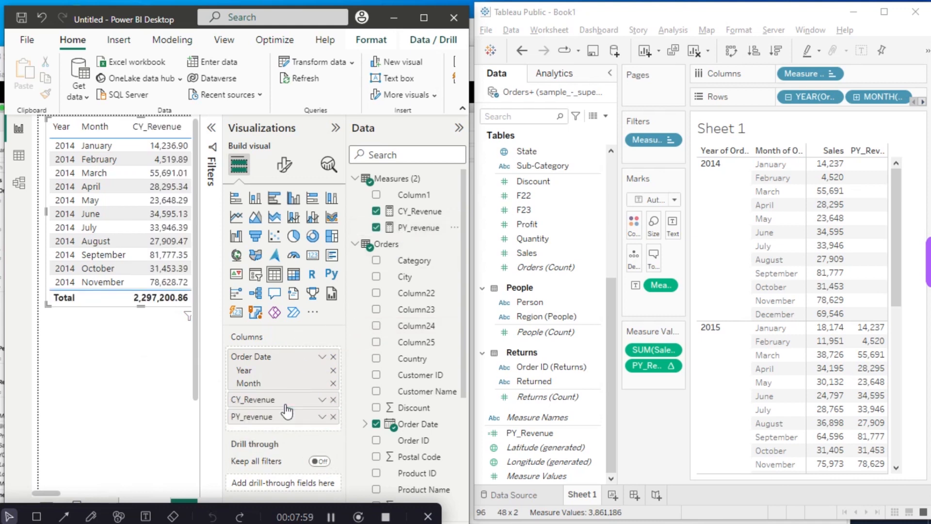
pyautogui.click(334, 129)
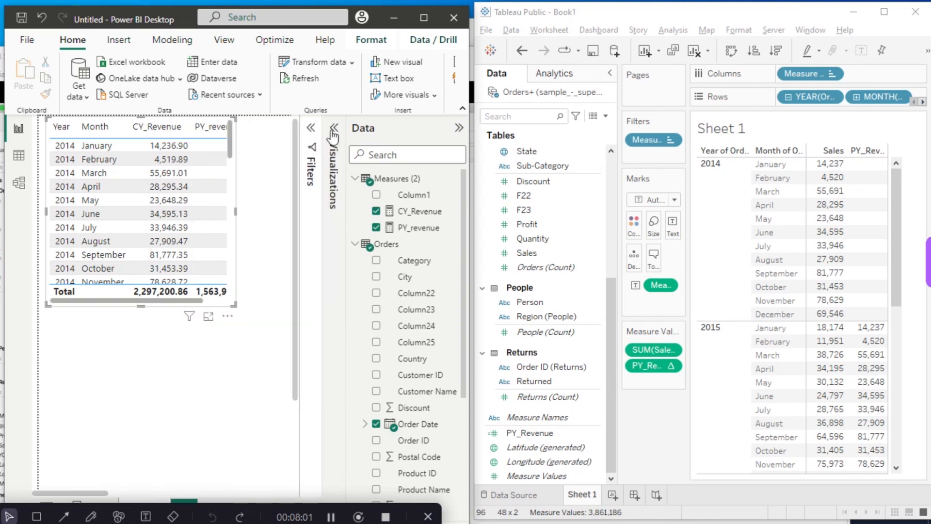
pyautogui.moveTo(140, 306); pyautogui.dragTo(141, 491)
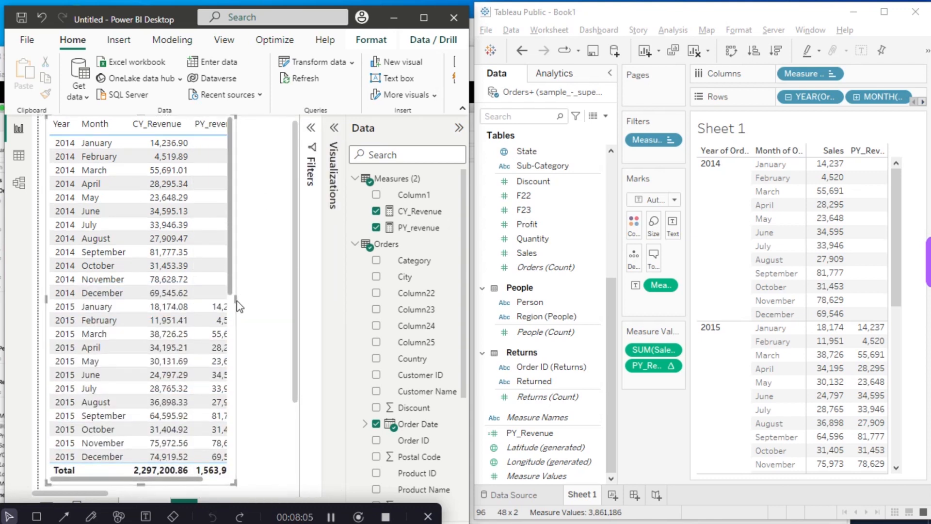
pyautogui.moveTo(236, 299); pyautogui.dragTo(293, 297)
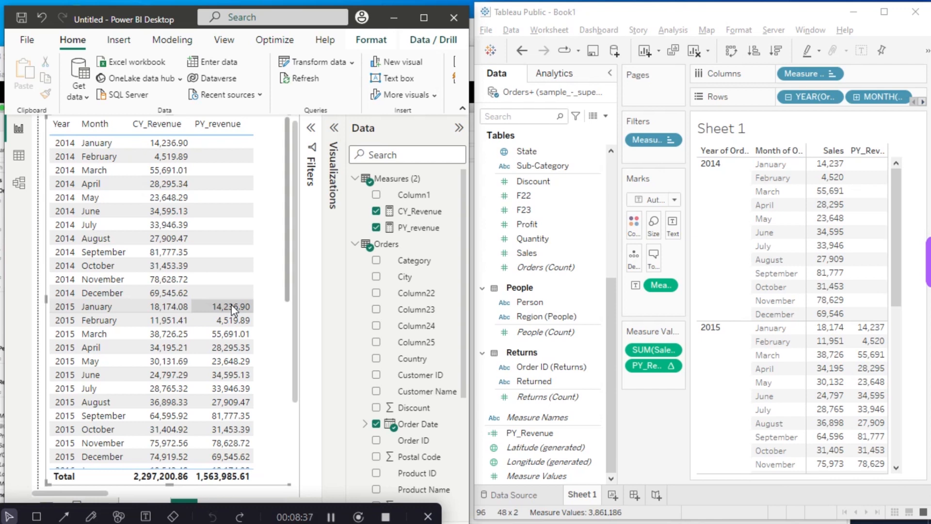
# - Create a new measure named YOY diff in the Power BI Measures table
pyautogui.click(455, 180)
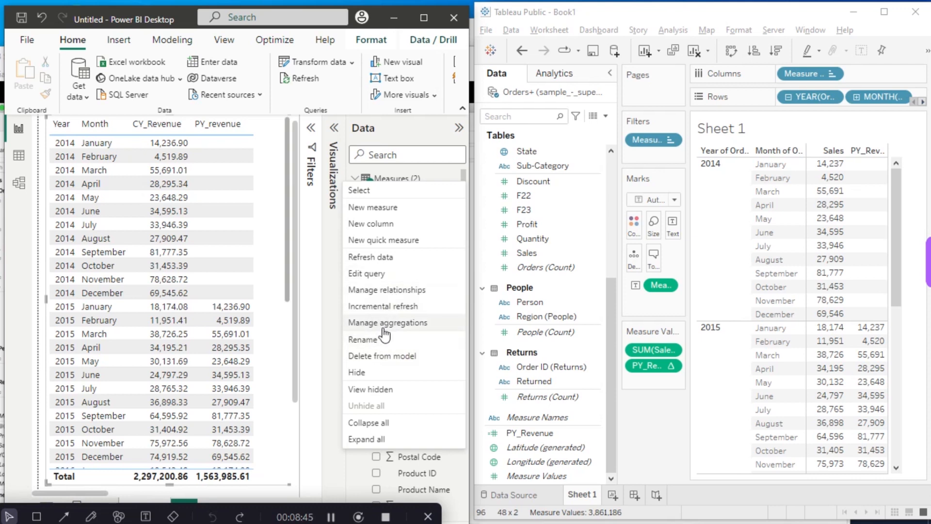
pyautogui.click(376, 207)
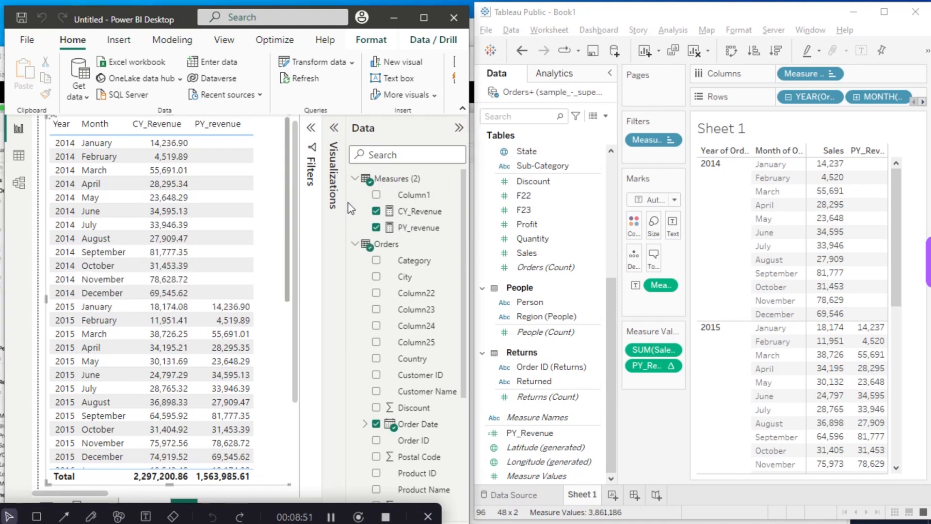
pyautogui.click(131, 126)
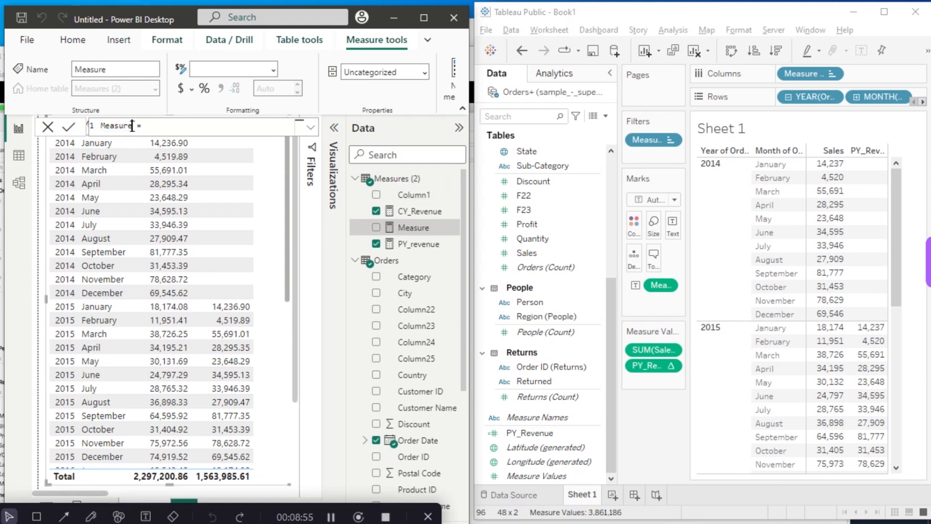
pyautogui.press('BackSpace')
pyautogui.press('BackSpace')
pyautogui.press('BackSpace')
pyautogui.press('BackSpace')
pyautogui.write('YOY diff = cu')
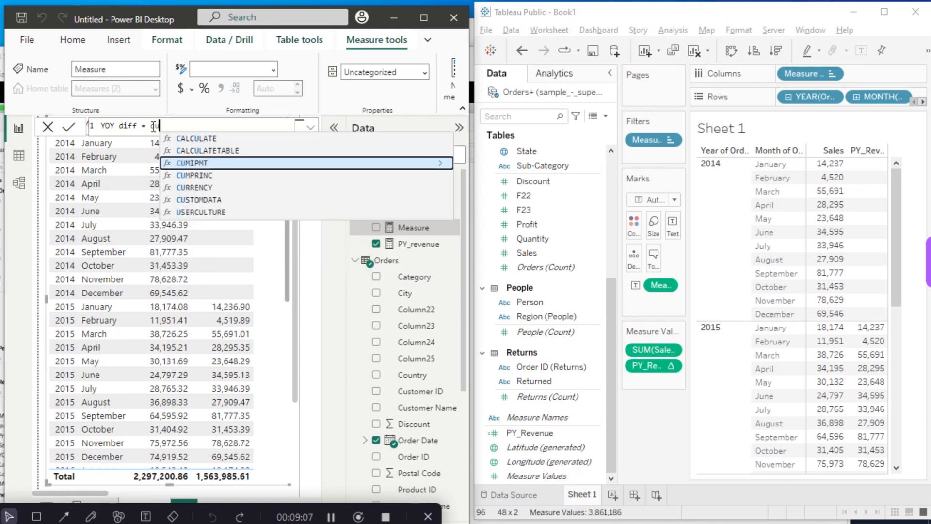
# - Define the YOY diff measure as [CY_Revenue]-[PY_revenue] and commit the formula
pyautogui.press('BackSpace')
pyautogui.write('y')
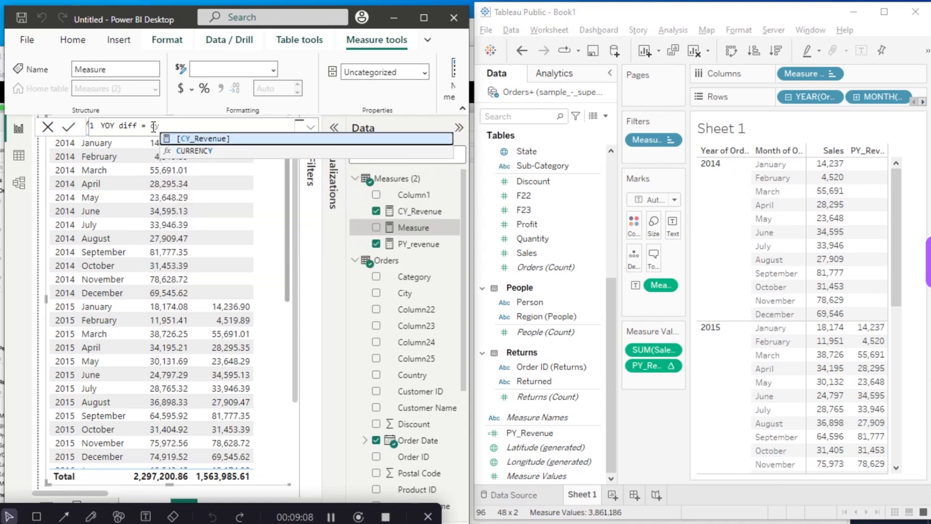
pyautogui.click(197, 140)
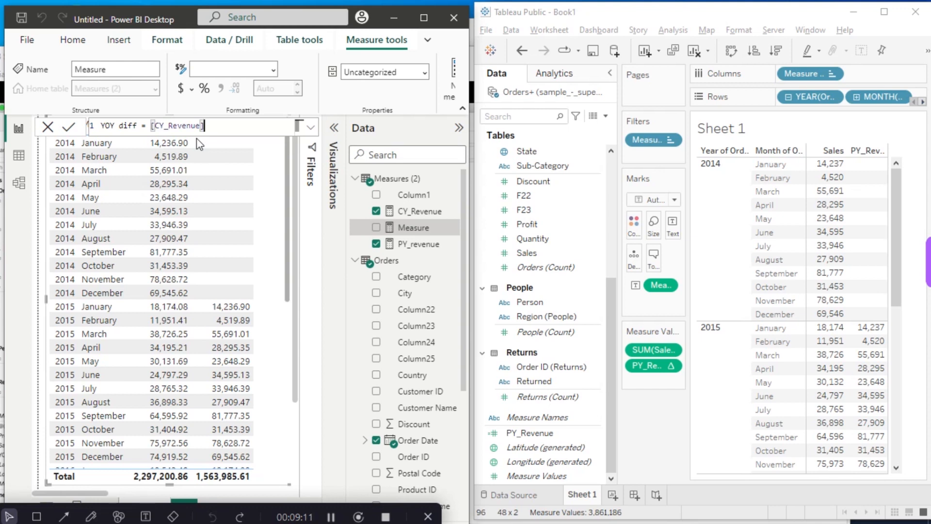
pyautogui.write('-PY')
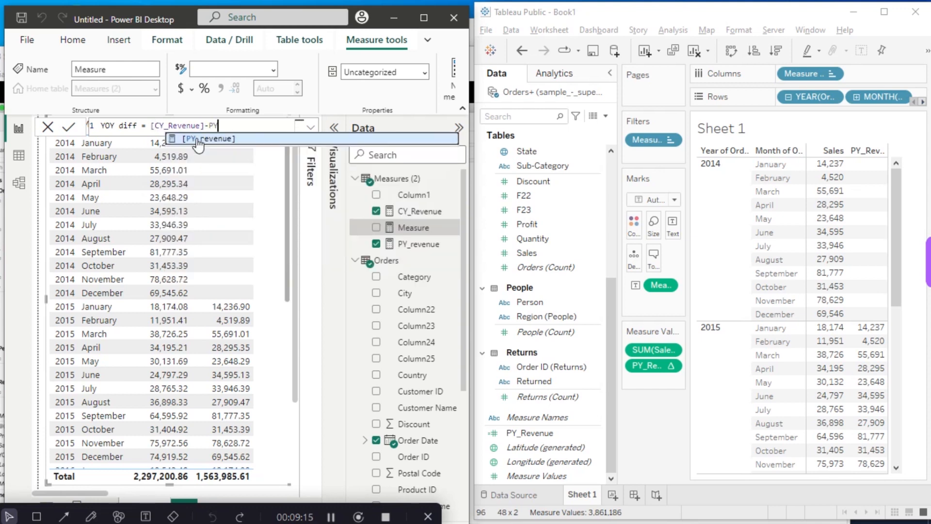
pyautogui.click(198, 140)
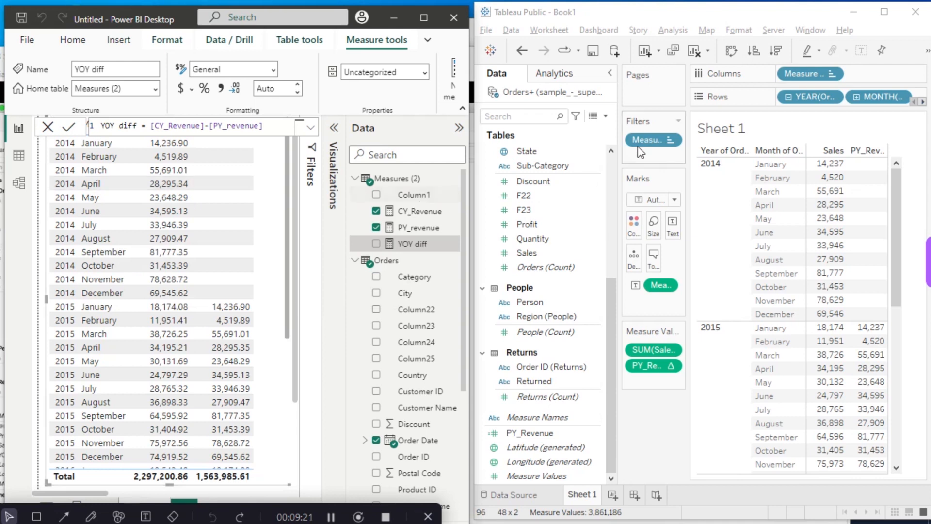
# - Switch to Tableau and start a new calculated field, ready for entering its formula
pyautogui.click(606, 115)
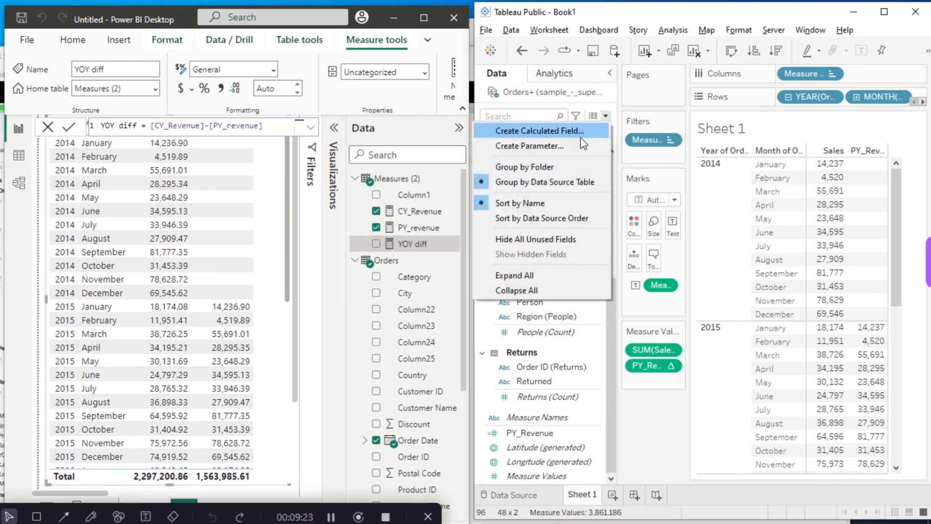
pyautogui.click(564, 134)
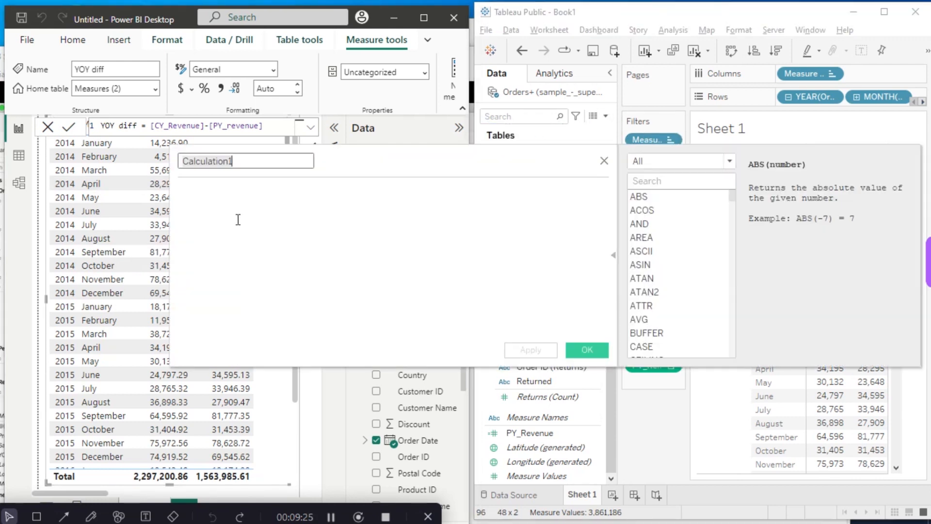
pyautogui.click(231, 201)
pyautogui.write('sa')
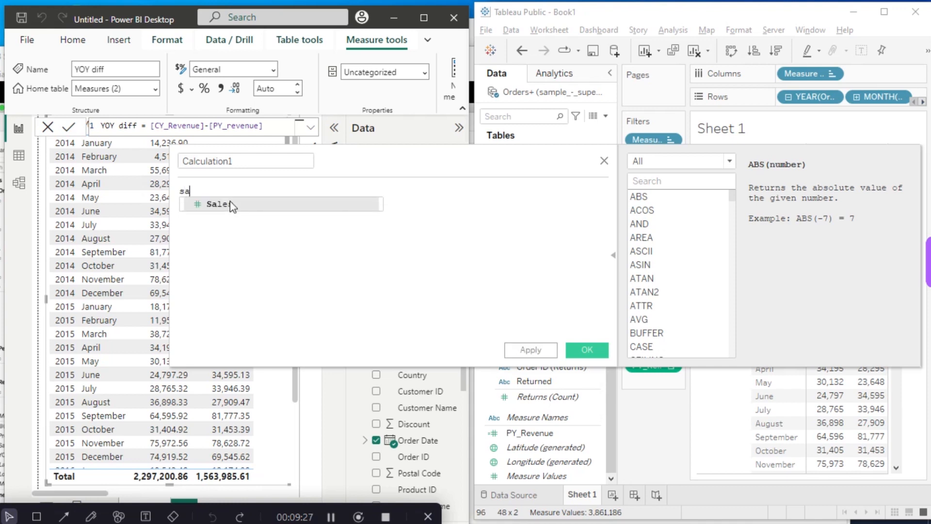
pyautogui.click(231, 204)
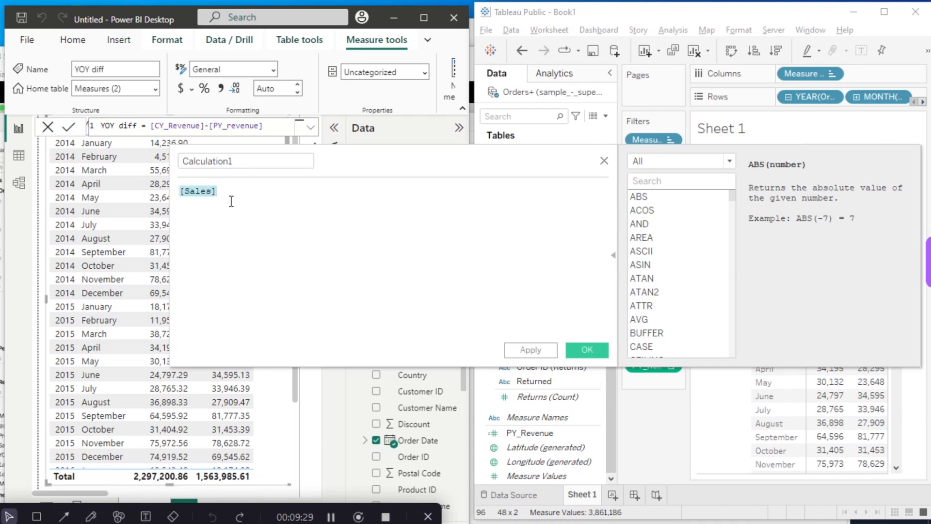
pyautogui.press('BackSpace')
pyautogui.write('sa')
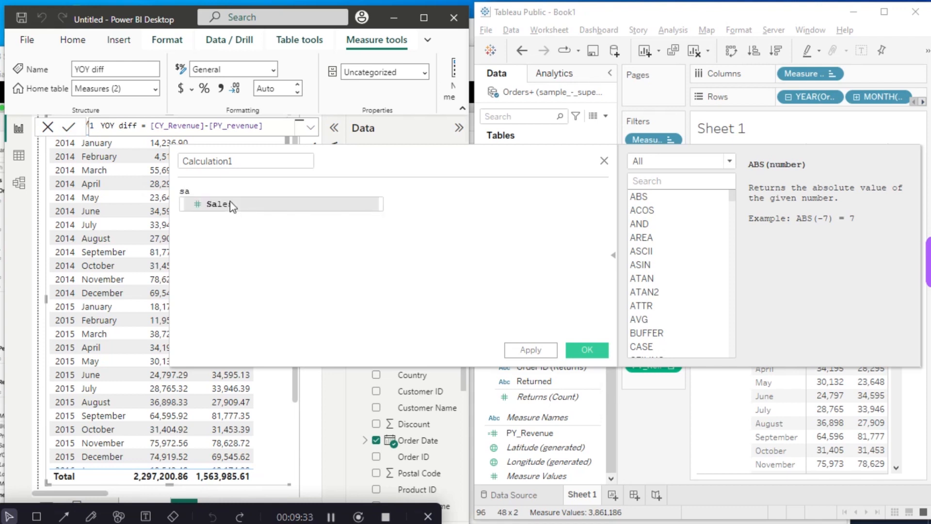
pyautogui.click(231, 204)
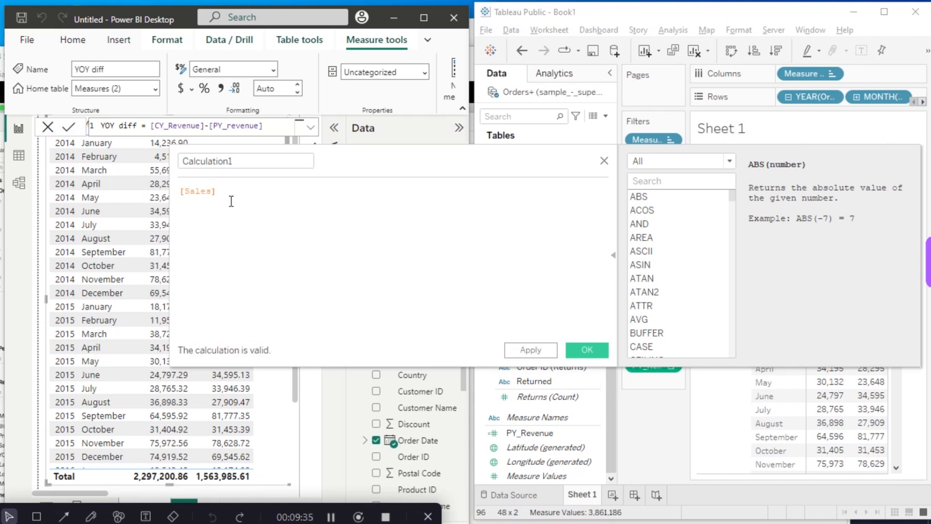
pyautogui.write('-')
pyautogui.press('BackSpace')
pyautogui.press('BackSpace')
pyautogui.press('BackSpace')
pyautogui.press('BackSpace')
pyautogui.press('BackSpace')
pyautogui.press('BackSpace')
pyautogui.press('BackSpace')
pyautogui.press('BackSpace')
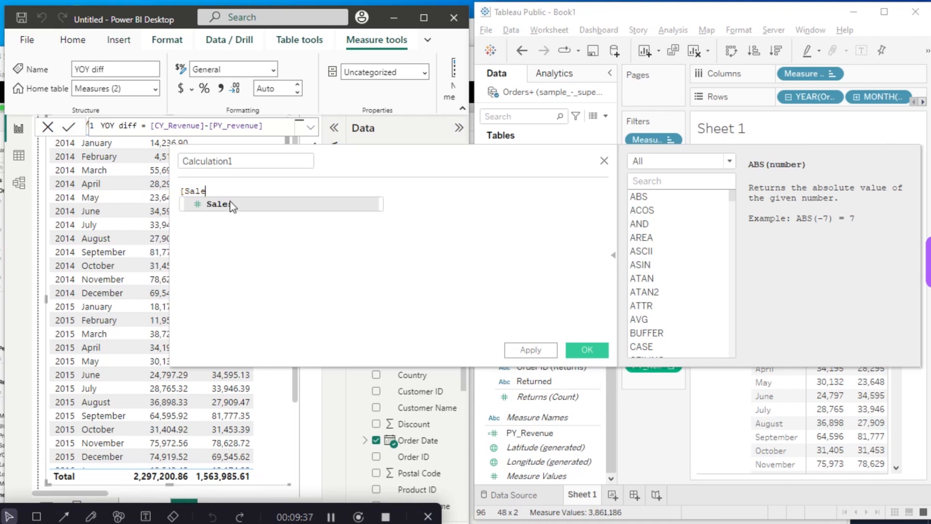
# - Enter SUM([Sales])-[PY_Revenue] as the calculated field's formula and save the calculation
pyautogui.write('sum')
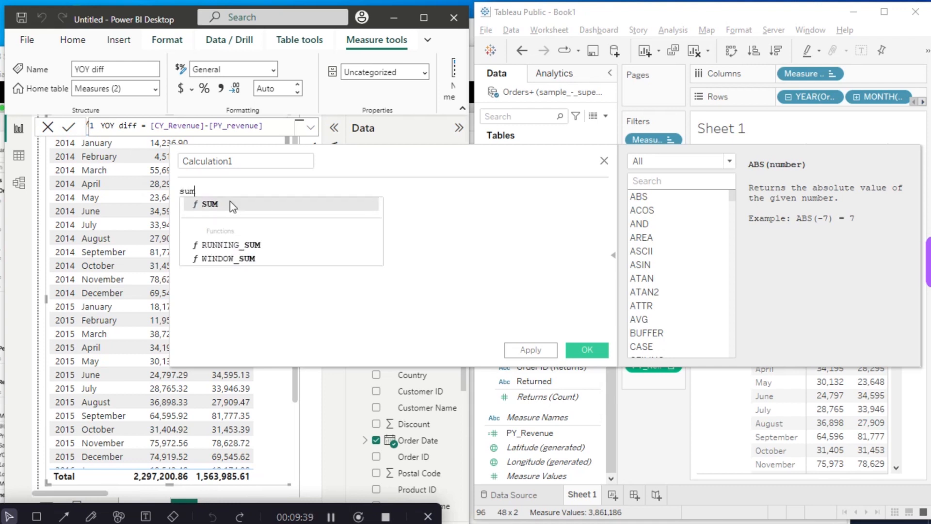
pyautogui.click(231, 203)
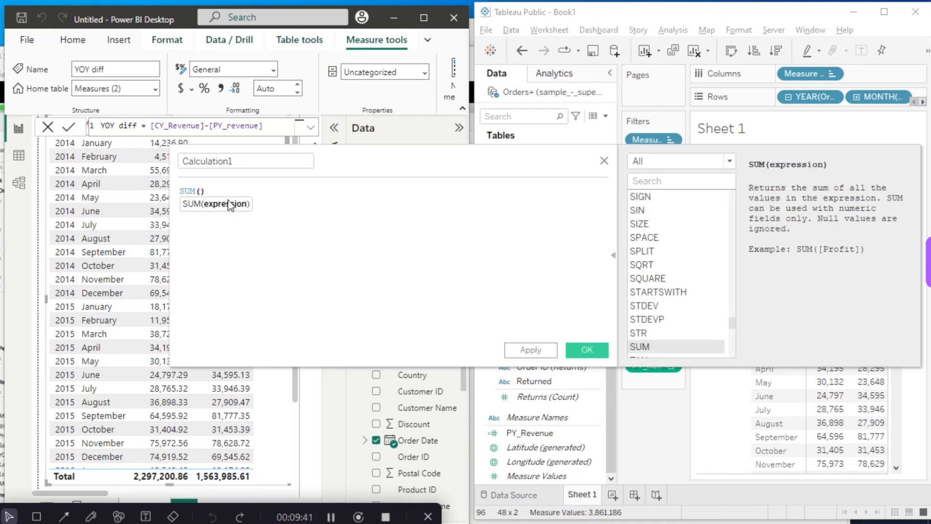
pyautogui.write('sa')
pyautogui.click(231, 204)
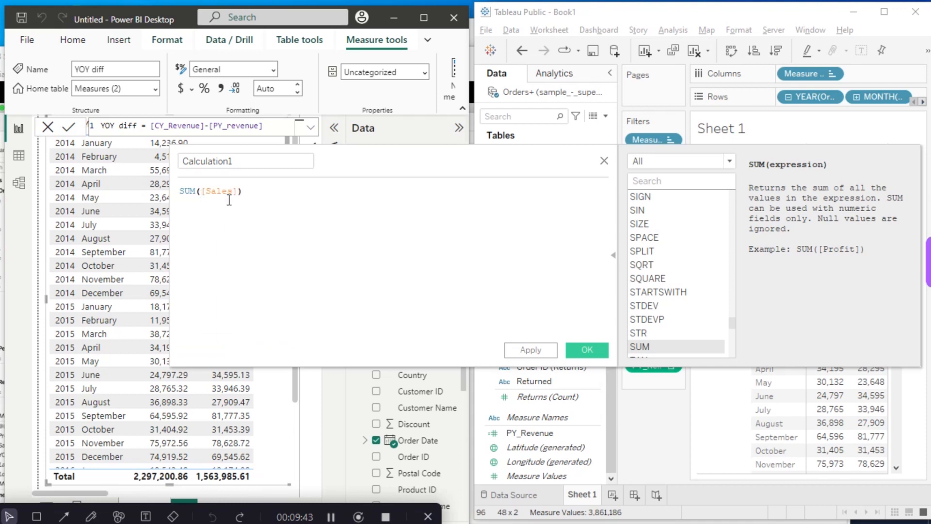
pyautogui.write('-')
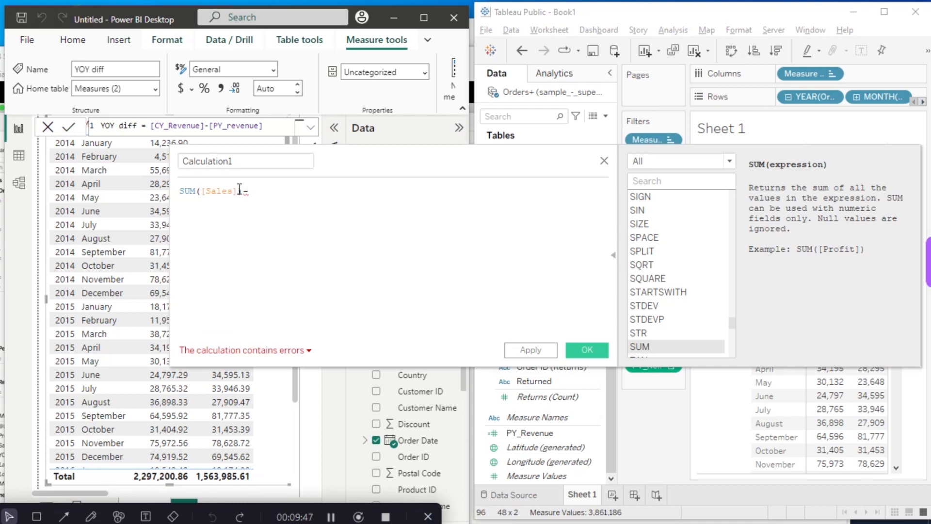
pyautogui.write('pr')
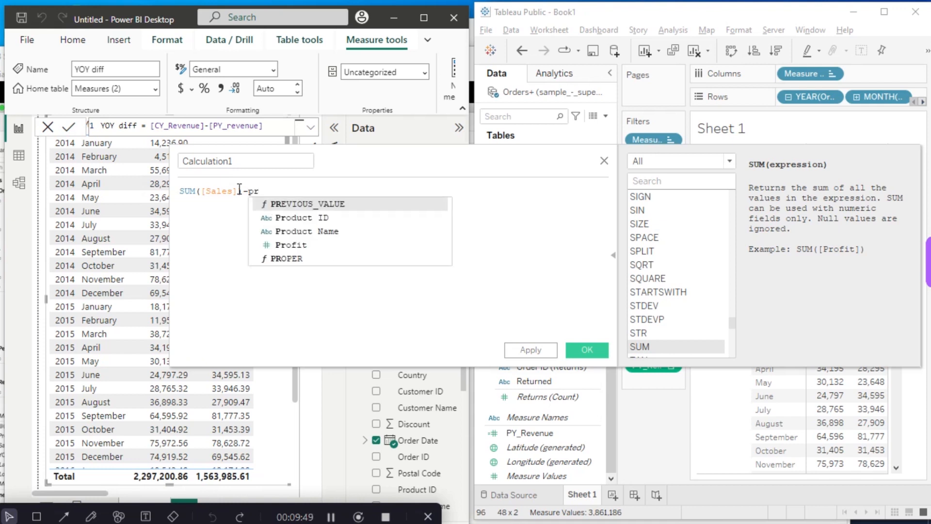
pyautogui.press('BackSpace')
pyautogui.write('y')
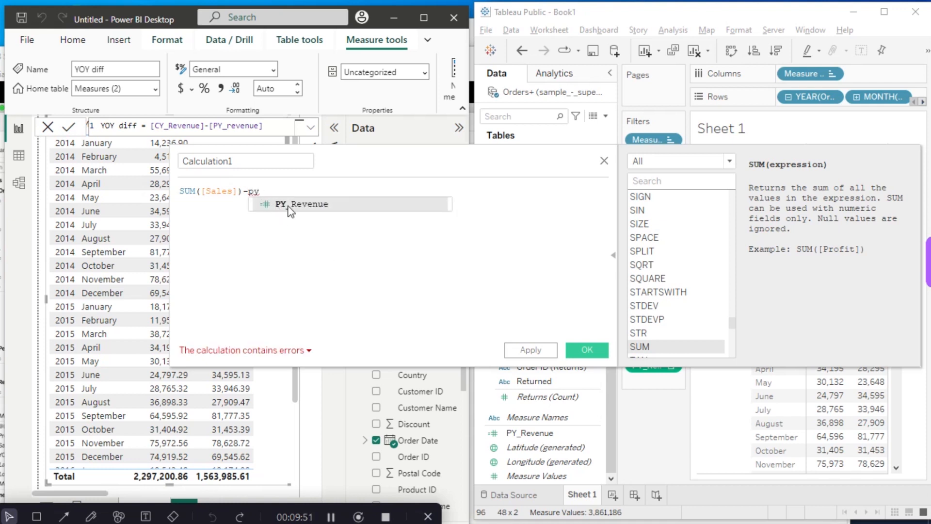
pyautogui.click(290, 204)
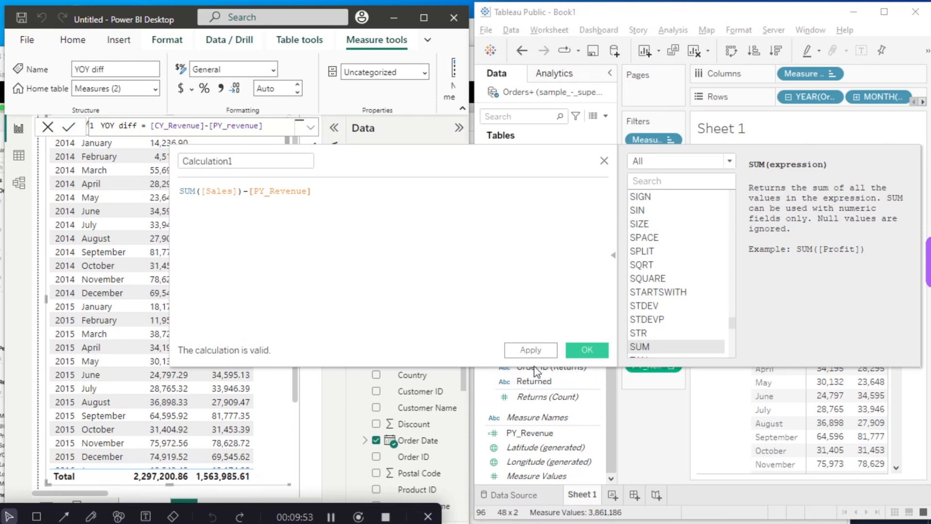
pyautogui.click(588, 349)
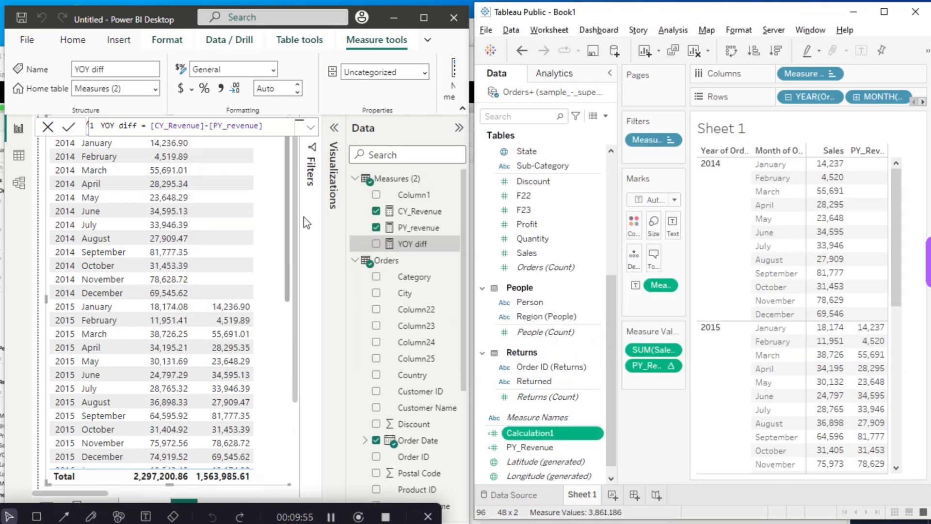
# - Edit Calculation1, rename it YOY diff and save it
pyautogui.click(597, 433)
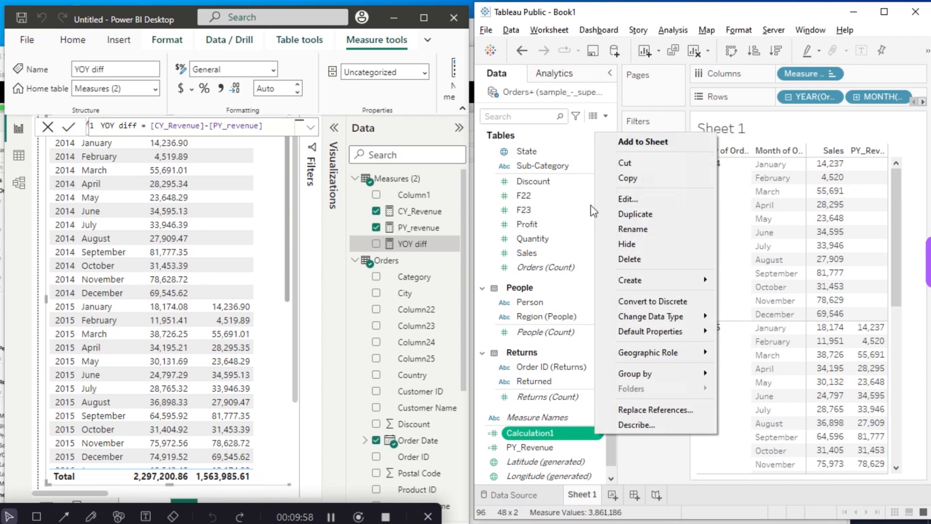
pyautogui.click(631, 200)
pyautogui.moveTo(241, 162); pyautogui.dragTo(133, 158)
pyautogui.write('YOY diff')
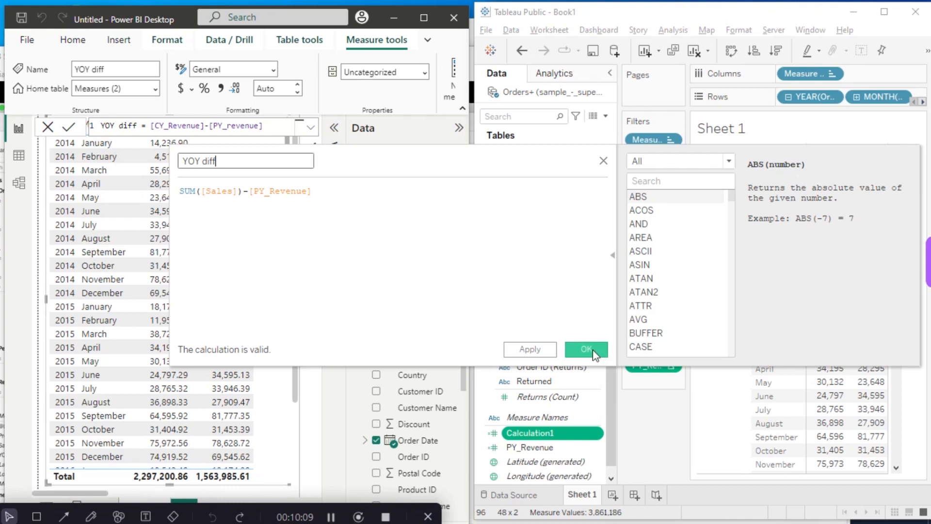
pyautogui.click(586, 349)
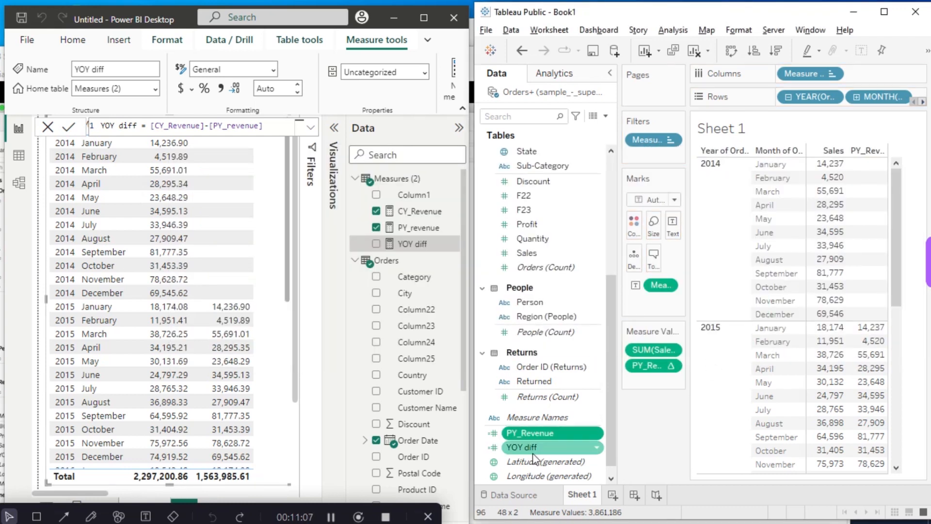
# - Add YOY diff to the Sheet 1 table's measure values after PY_Revenue and check its 2015 figures
pyautogui.moveTo(533, 456); pyautogui.dragTo(645, 380)
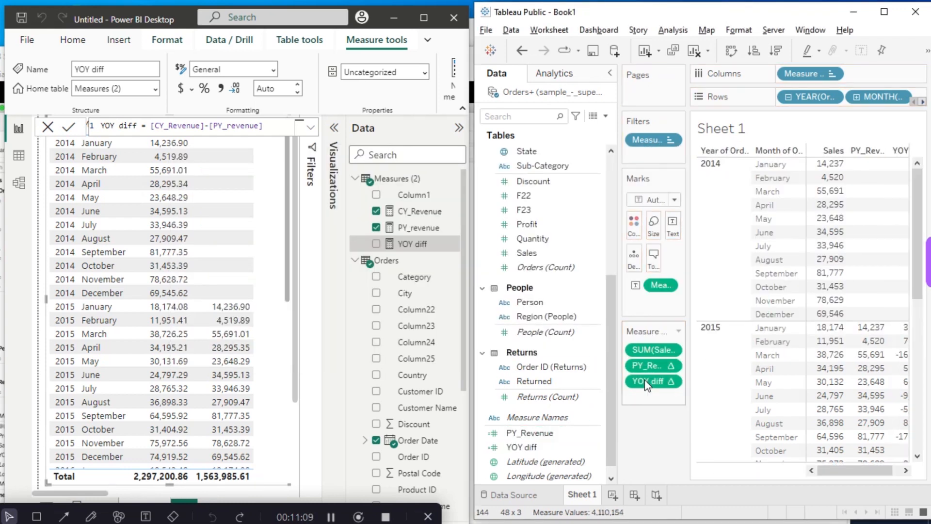
pyautogui.moveTo(870, 474); pyautogui.dragTo(890, 474)
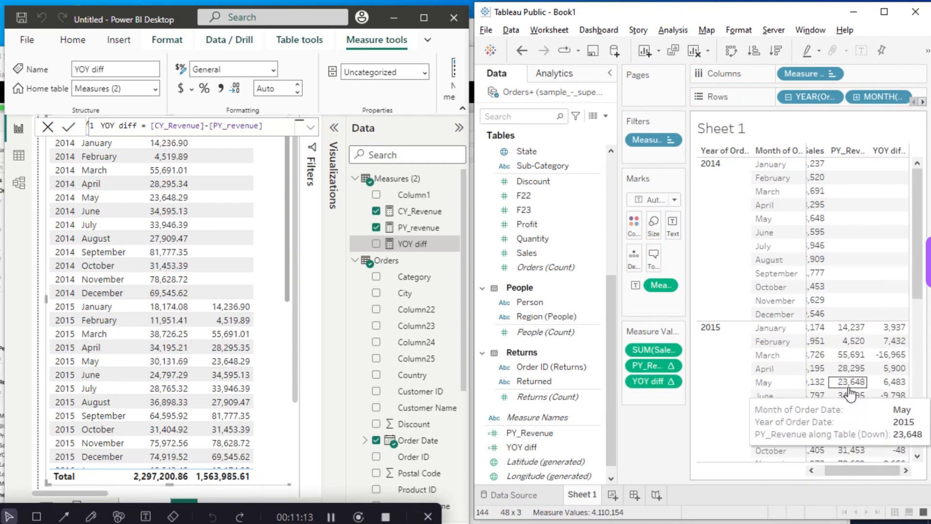
pyautogui.moveTo(863, 474); pyautogui.dragTo(826, 477)
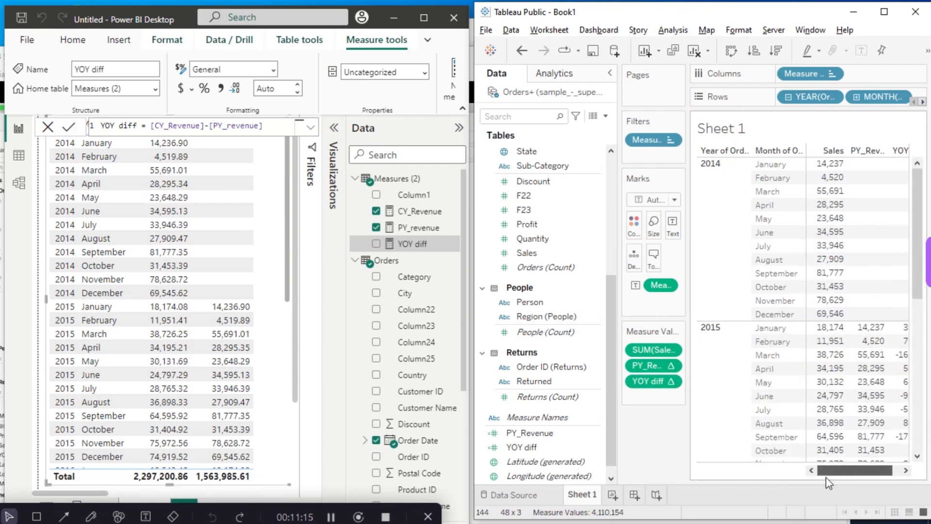
pyautogui.moveTo(861, 336)
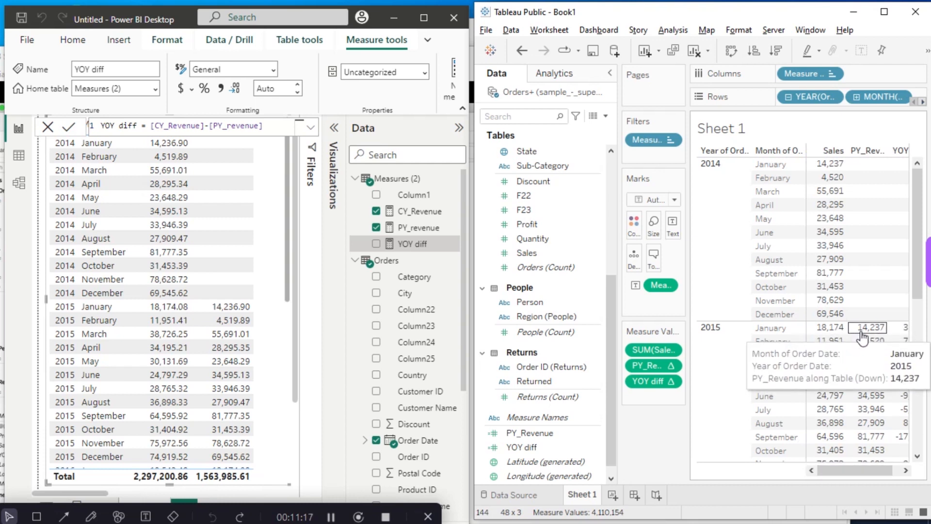
pyautogui.moveTo(847, 477); pyautogui.dragTo(856, 476)
pyautogui.moveTo(891, 333)
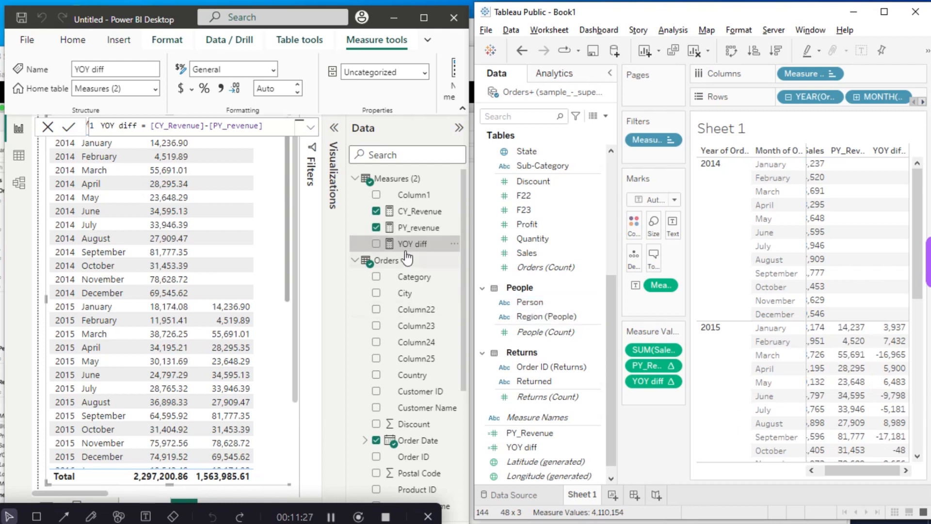
# - Switch to Power BI, add YOY diff to the year-month table after PY_revenue, and compare its figures with Tableau
pyautogui.moveTo(407, 245); pyautogui.dragTo(286, 429)
pyautogui.click(334, 127)
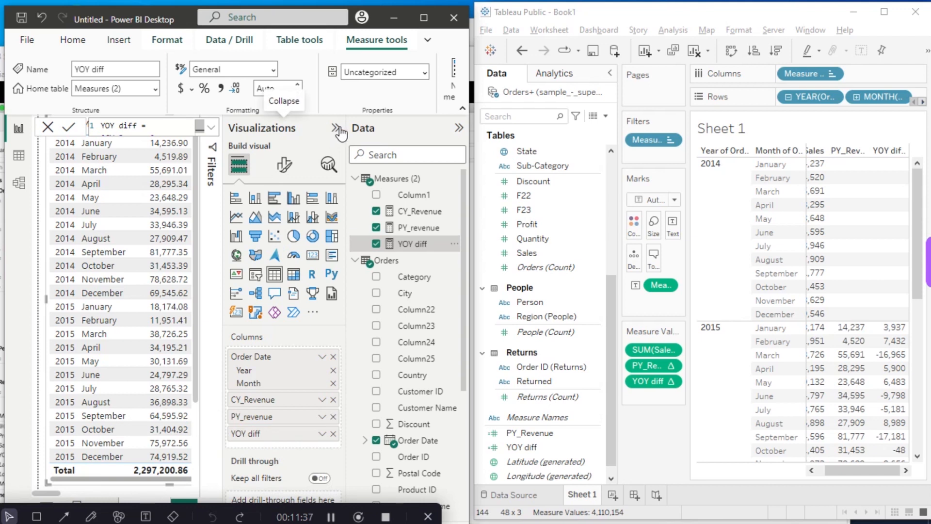
pyautogui.click(335, 128)
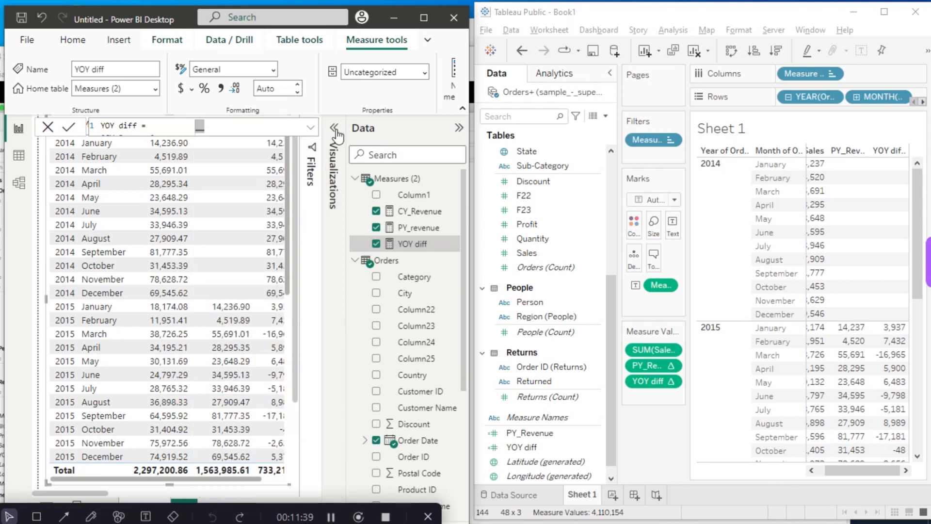
pyautogui.moveTo(222, 479); pyautogui.dragTo(245, 479)
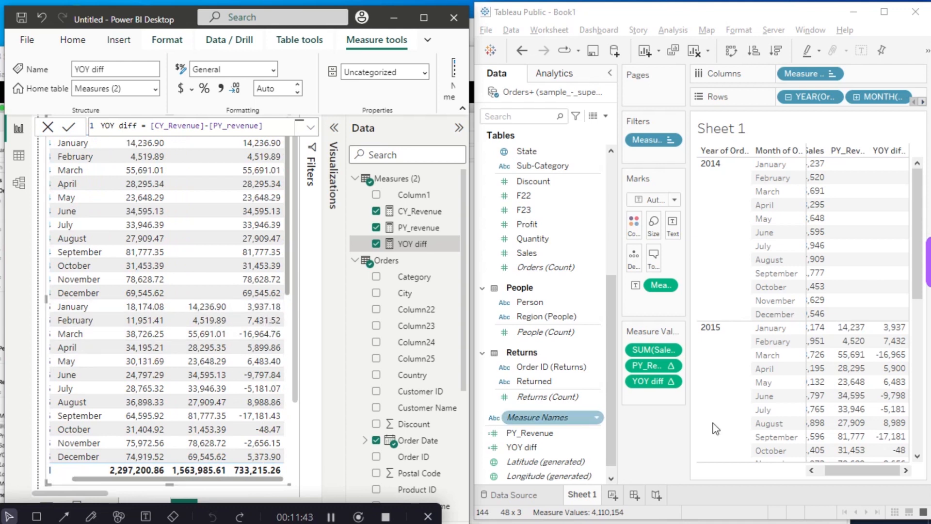
pyautogui.moveTo(858, 358)
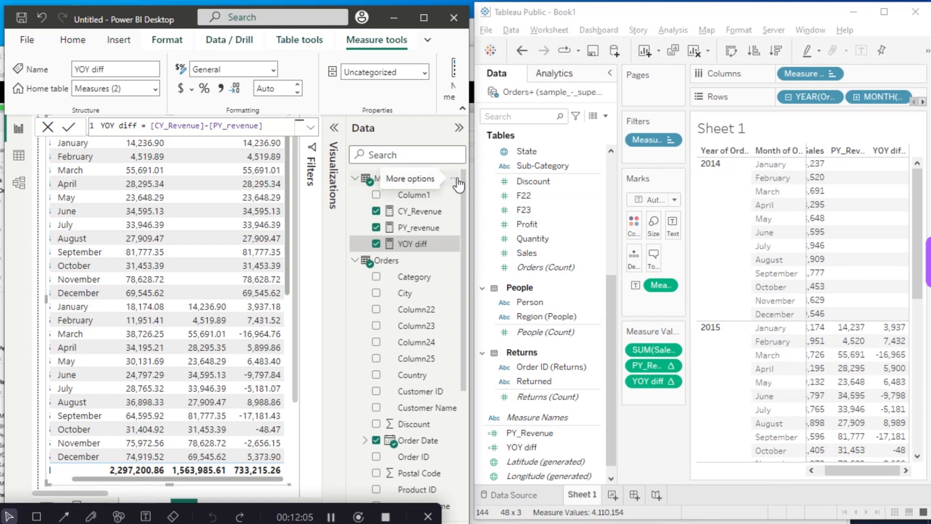
# - Create a new measure in the Measures (2) table with the formula [YOY diff]/[PY_revenue] and commit it
pyautogui.click(458, 184)
pyautogui.press('Escape')
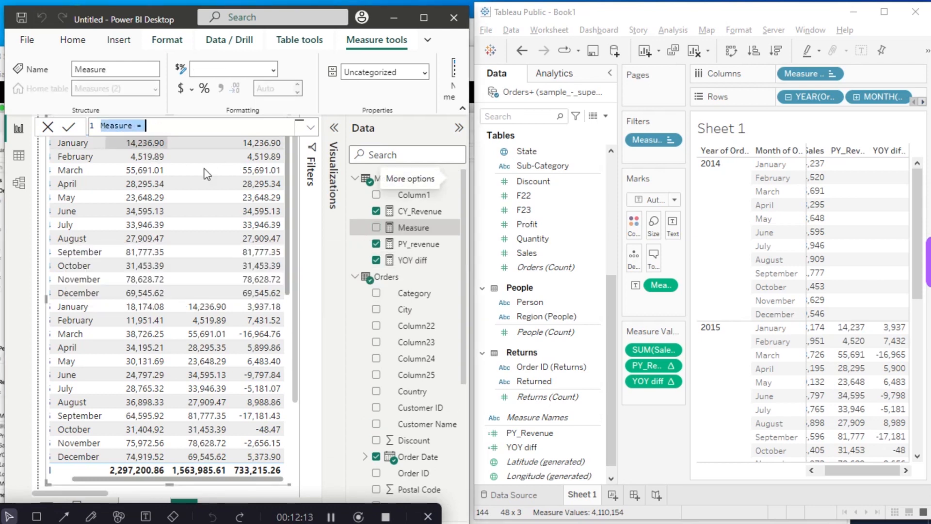
pyautogui.click(157, 126)
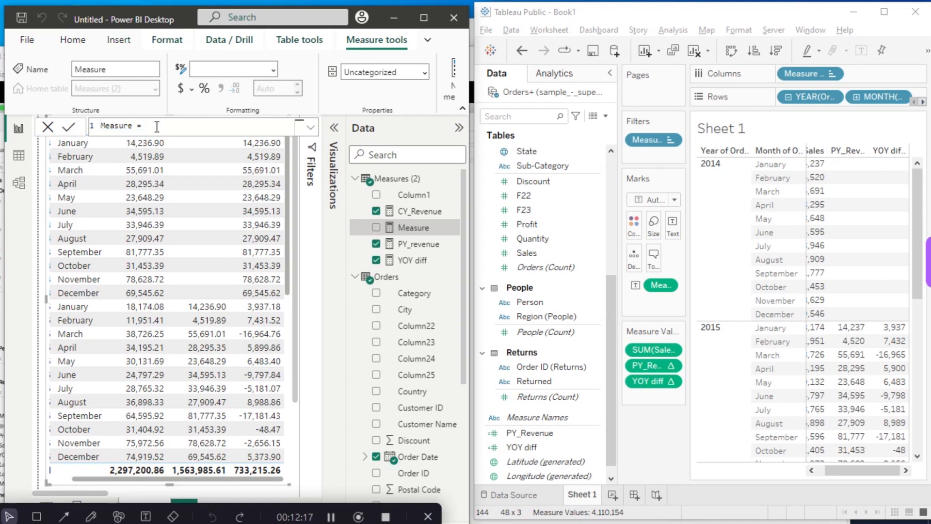
pyautogui.write('IO')
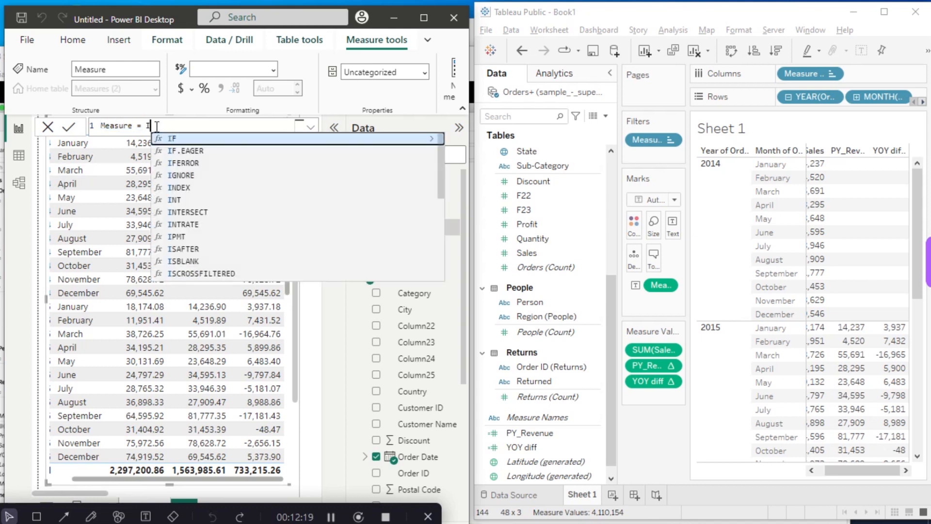
pyautogui.press('BackSpace')
pyautogui.press('BackSpace')
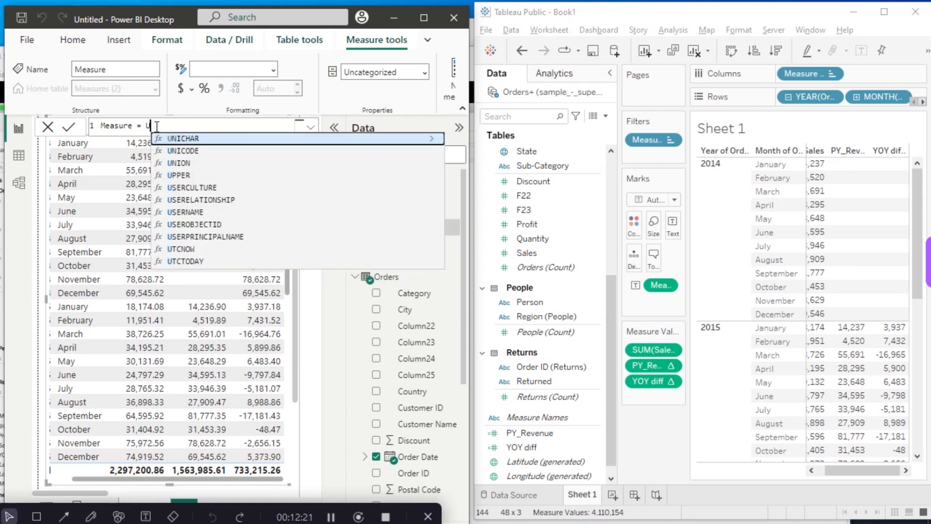
pyautogui.write('Yo')
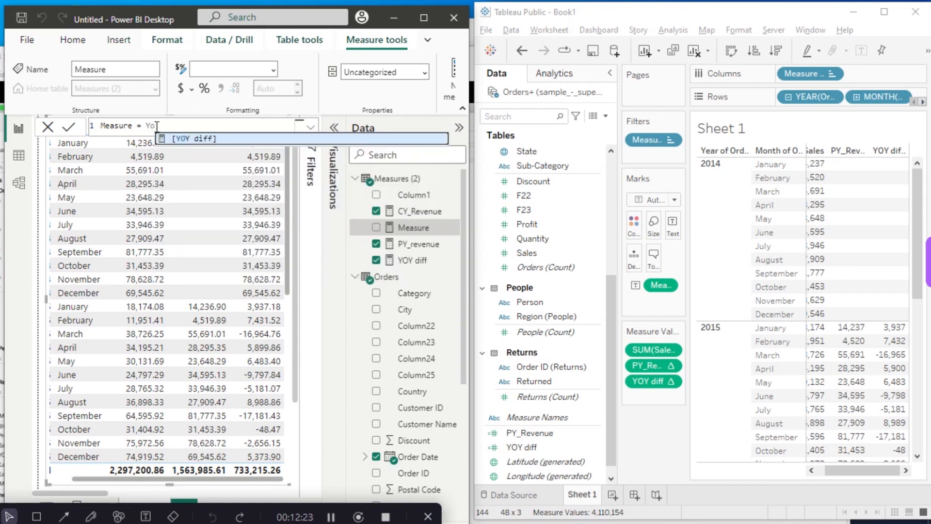
pyautogui.click(199, 139)
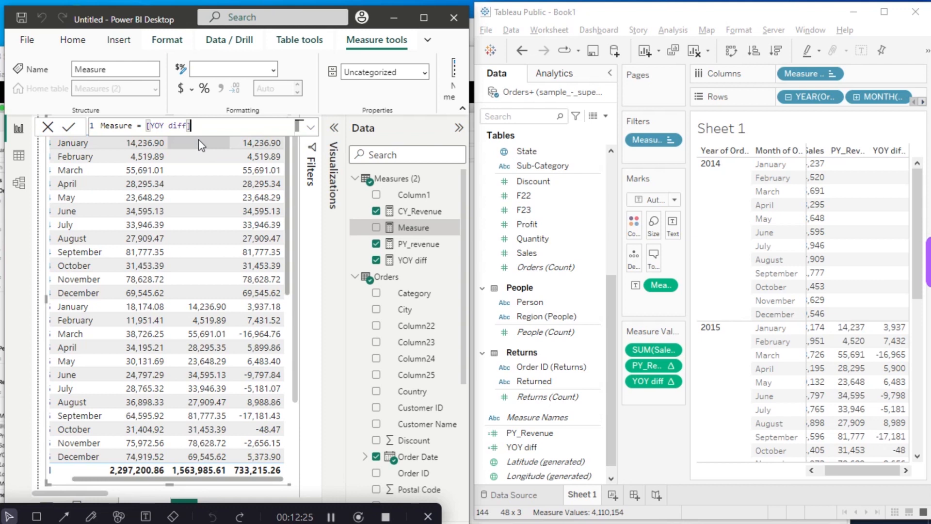
pyautogui.write('/PY')
pyautogui.click(199, 139)
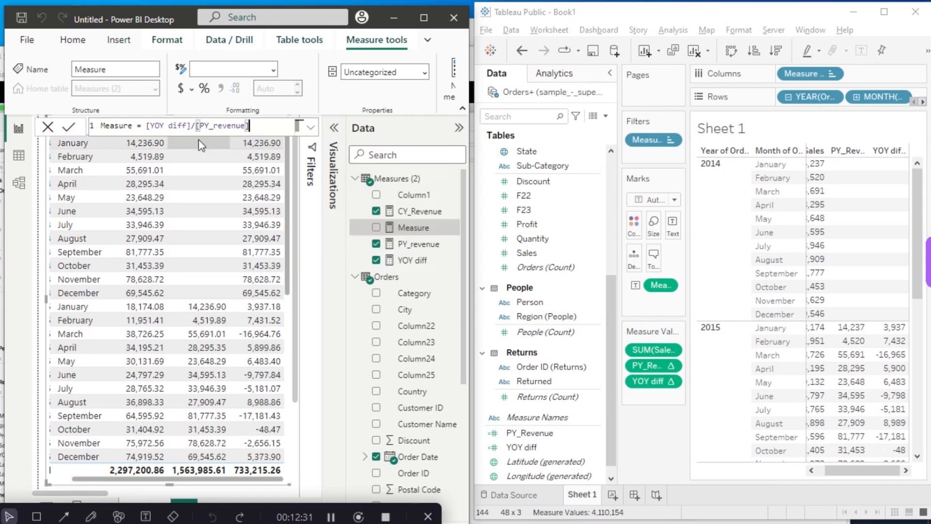
pyautogui.click(73, 127)
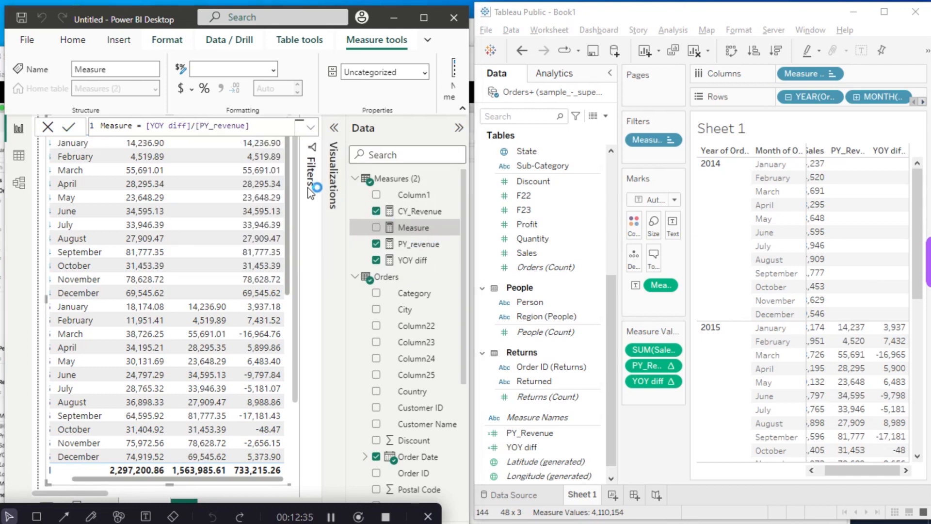
# - Rename the new measure to YOY% in its formula and format it as a percentage
pyautogui.click(134, 127)
pyautogui.press('BackSpace')
pyautogui.press('BackSpace')
pyautogui.press('BackSpace')
pyautogui.press('BackSpace')
pyautogui.press('BackSpace')
pyautogui.press('BackSpace')
pyautogui.press('BackSpace')
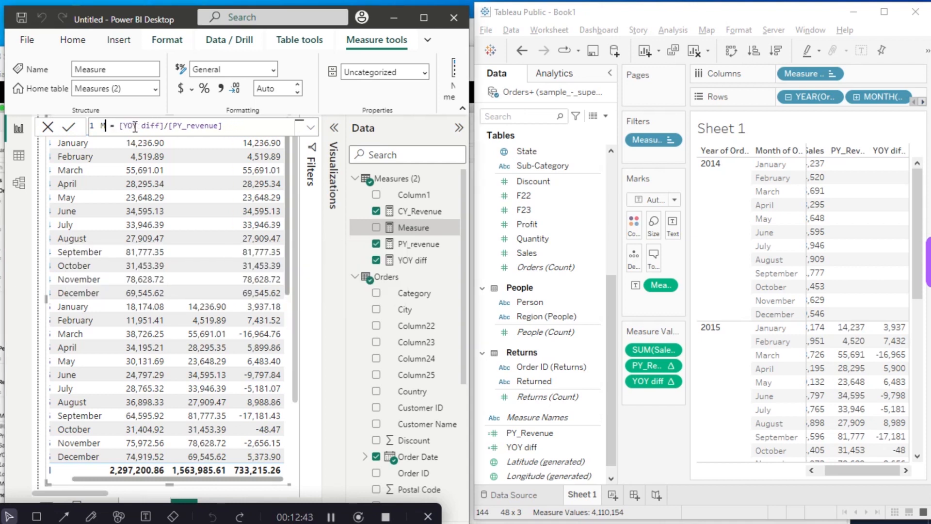
pyautogui.write('YOY%')
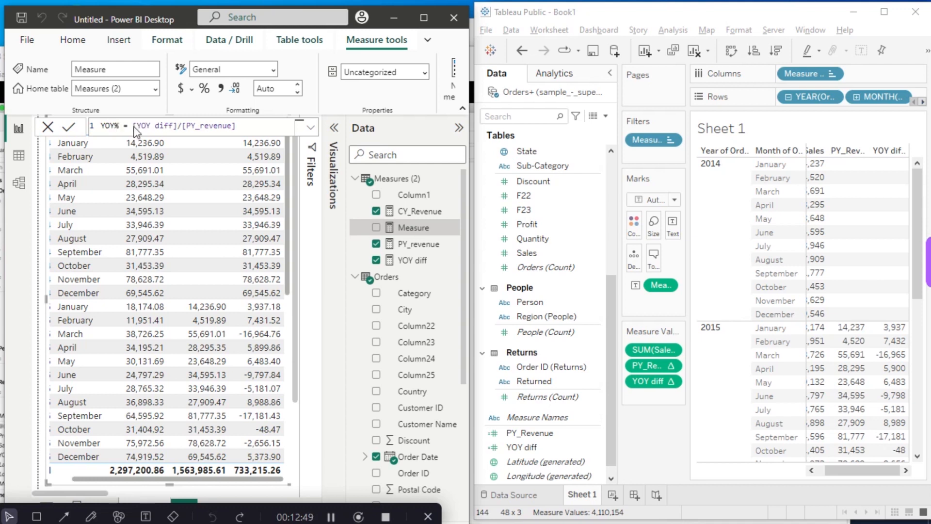
pyautogui.click(204, 88)
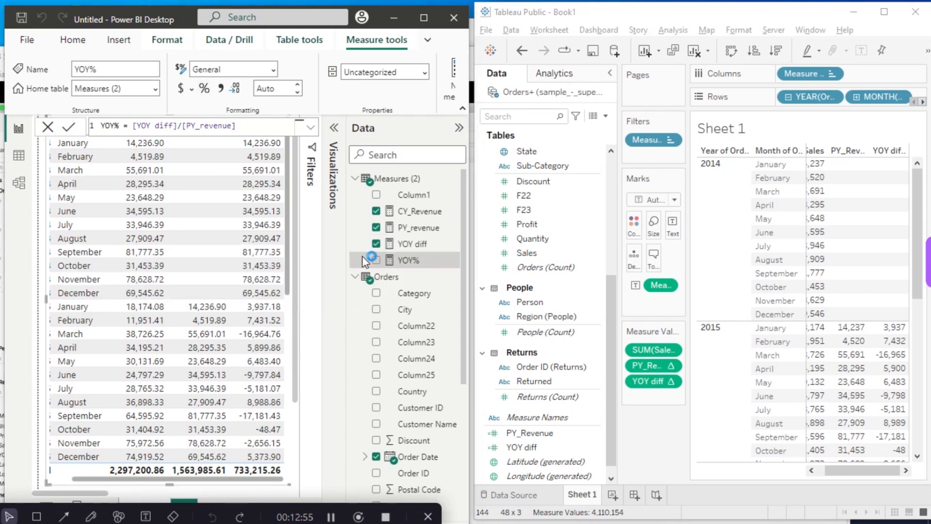
# - Add YOY% to the year-month table after YOY diff and check its percentages
pyautogui.click(374, 261)
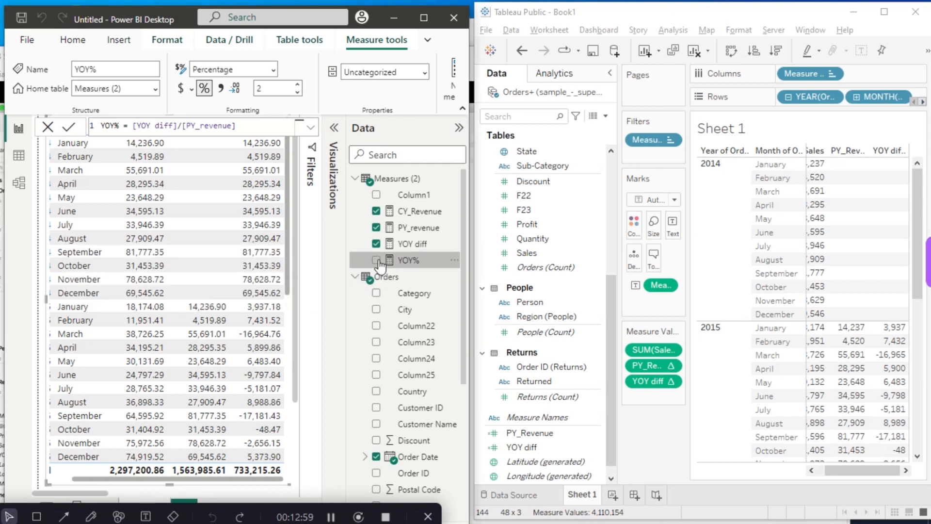
pyautogui.click(377, 260)
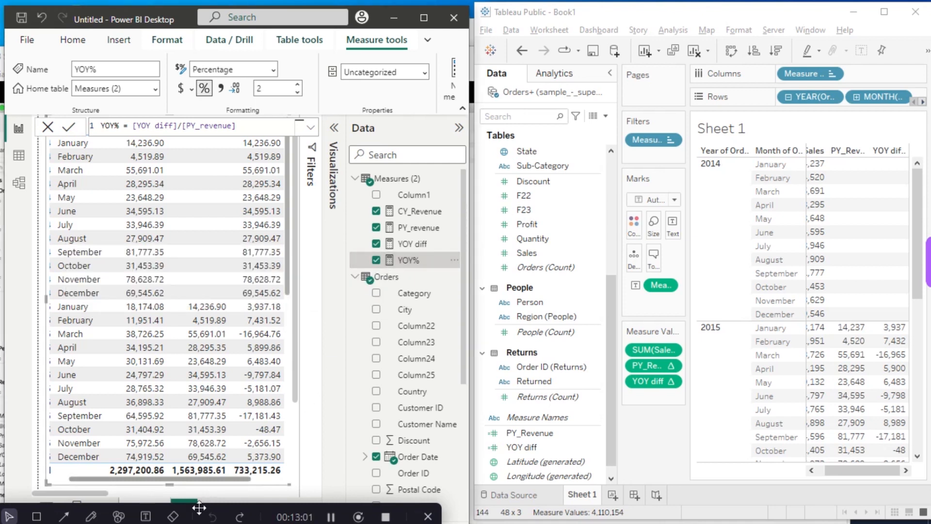
pyautogui.moveTo(207, 480); pyautogui.dragTo(247, 481)
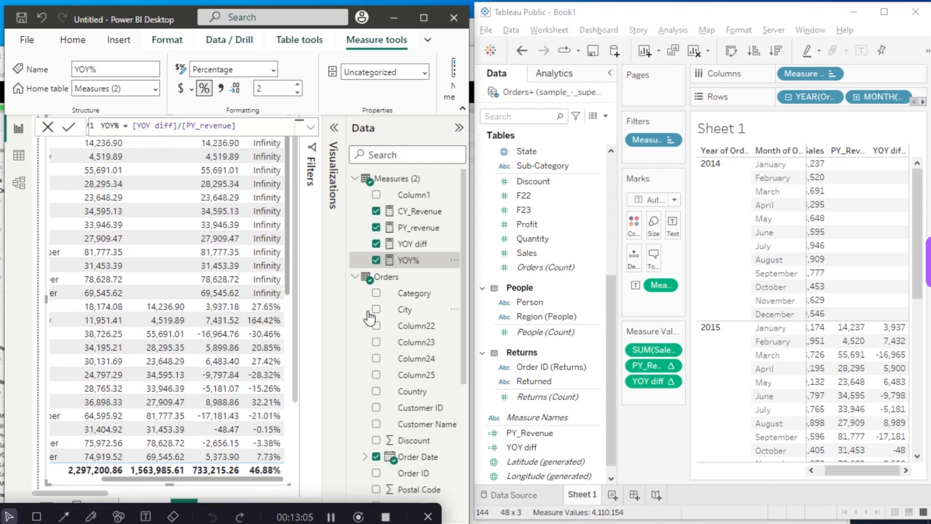
# - Switch to Tableau and start a new calculated field named YOY%
pyautogui.click(606, 118)
pyautogui.click(571, 127)
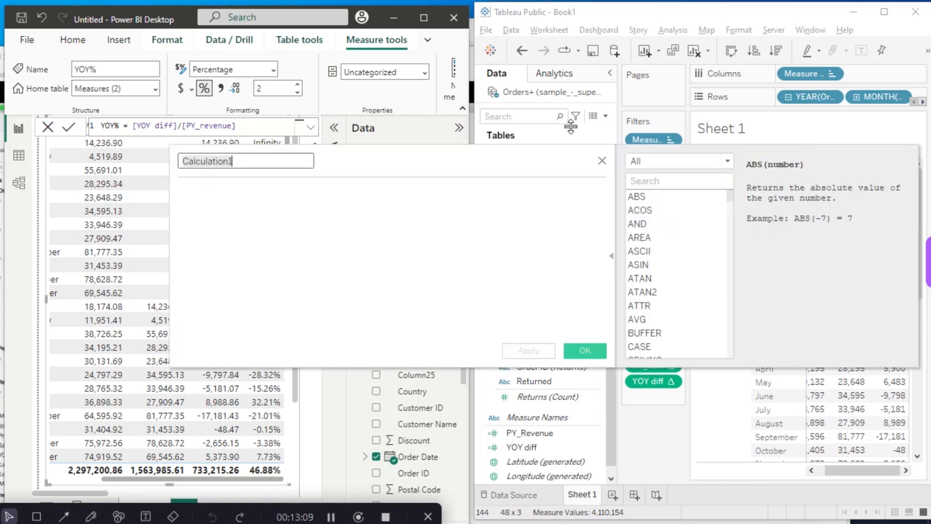
pyautogui.write('YOY%')
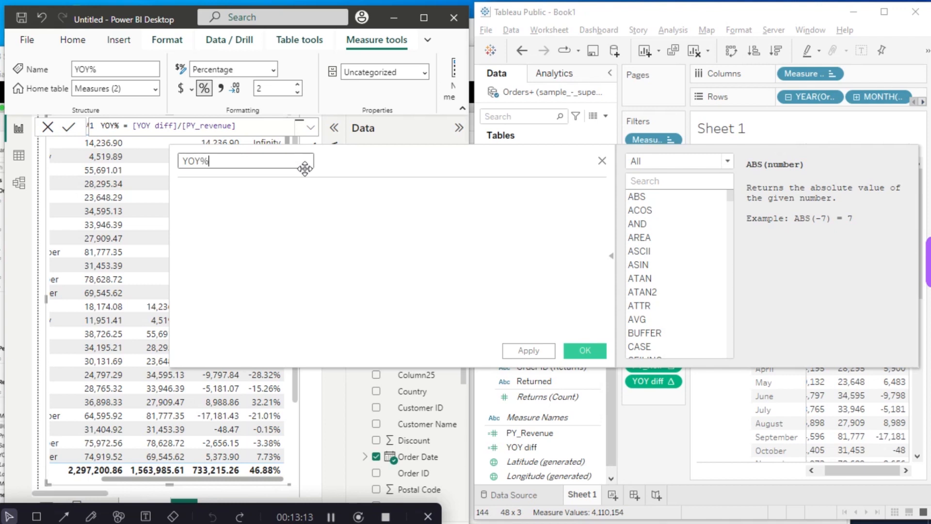
# - Enter [YOY diff]/[PY_Revenue] as the YOY% calculated field's formula and save the calculation
pyautogui.click(300, 186)
pyautogui.write('YO')
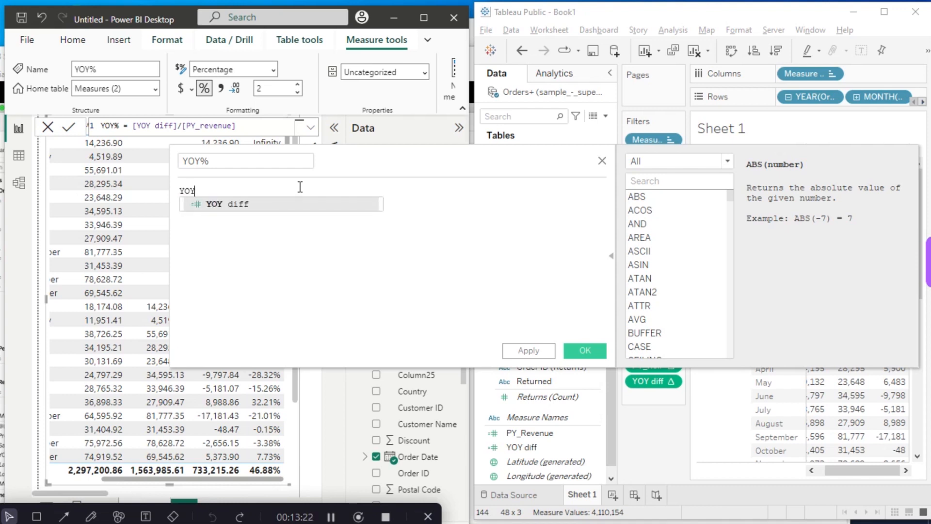
pyautogui.write('Y')
pyautogui.click(300, 204)
pyautogui.write('/')
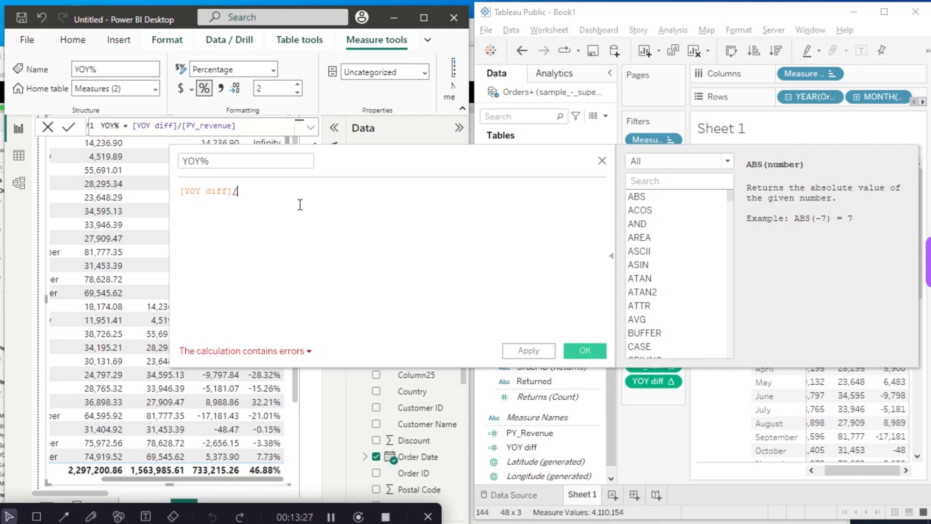
pyautogui.write('PR')
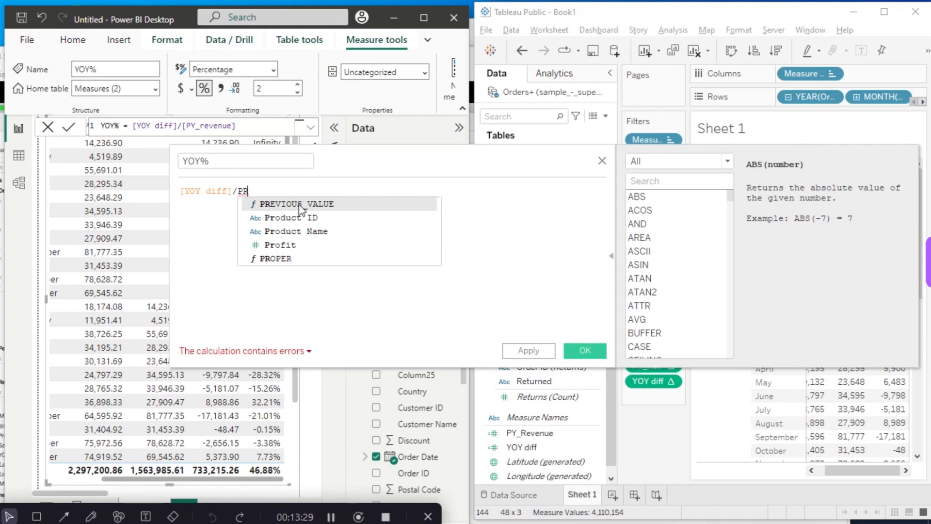
pyautogui.press('BackSpace')
pyautogui.write('Y')
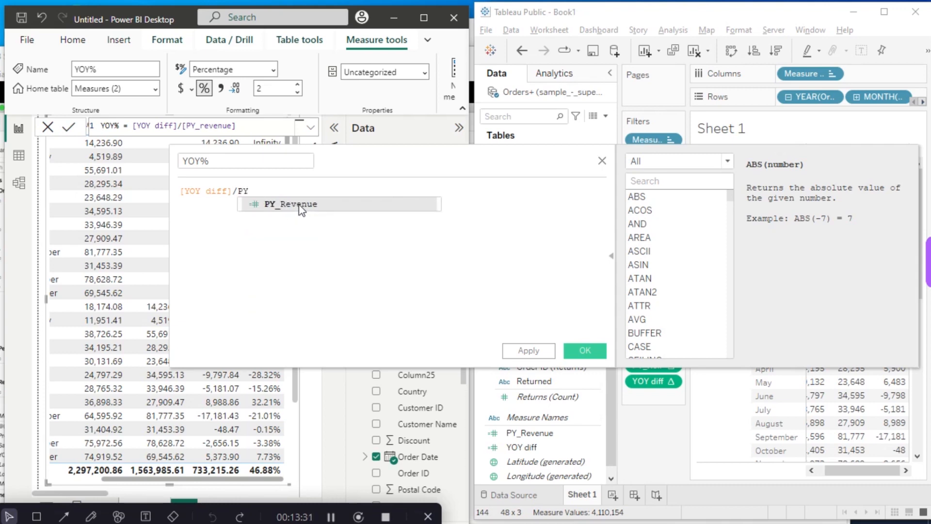
pyautogui.click(301, 204)
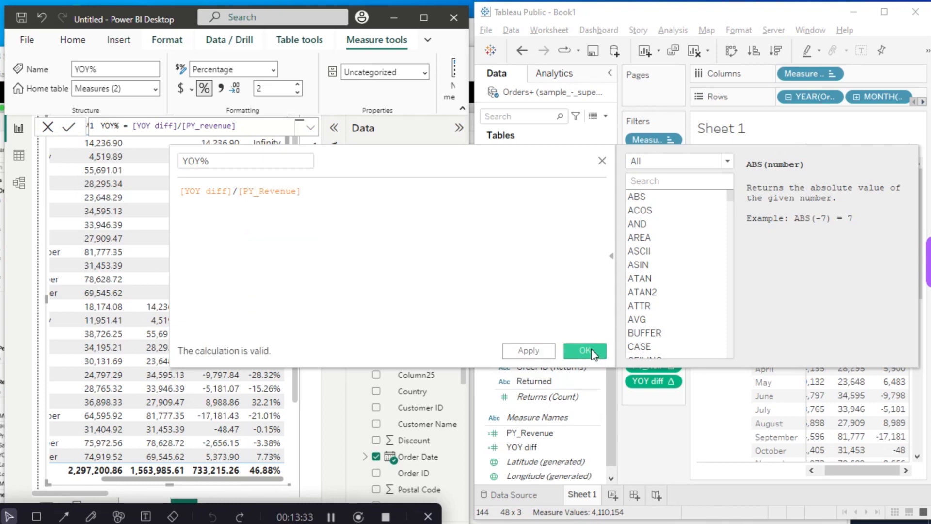
pyautogui.click(584, 351)
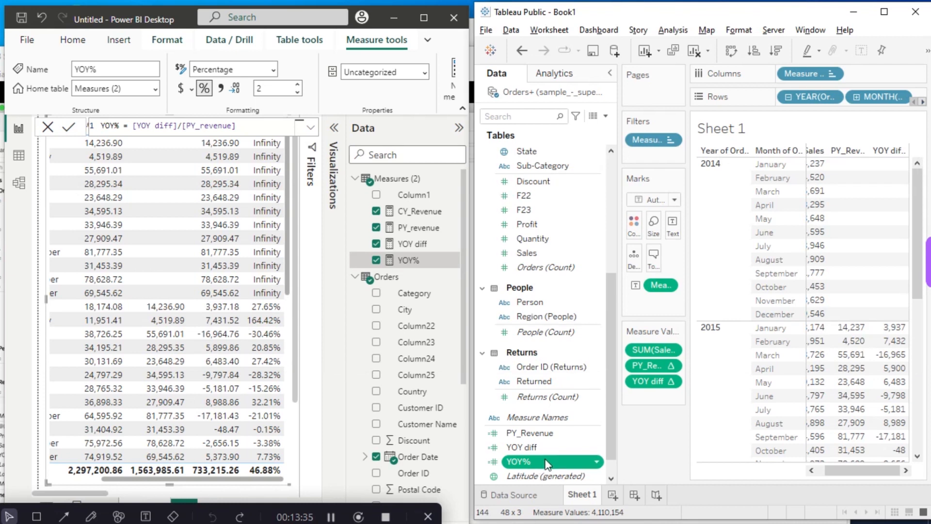
# - Add YOY% to the Sheet 1 table's measure values after YOY diff and format its numbers as Percentage with 2 decimal places
pyautogui.moveTo(547, 463); pyautogui.dragTo(654, 396)
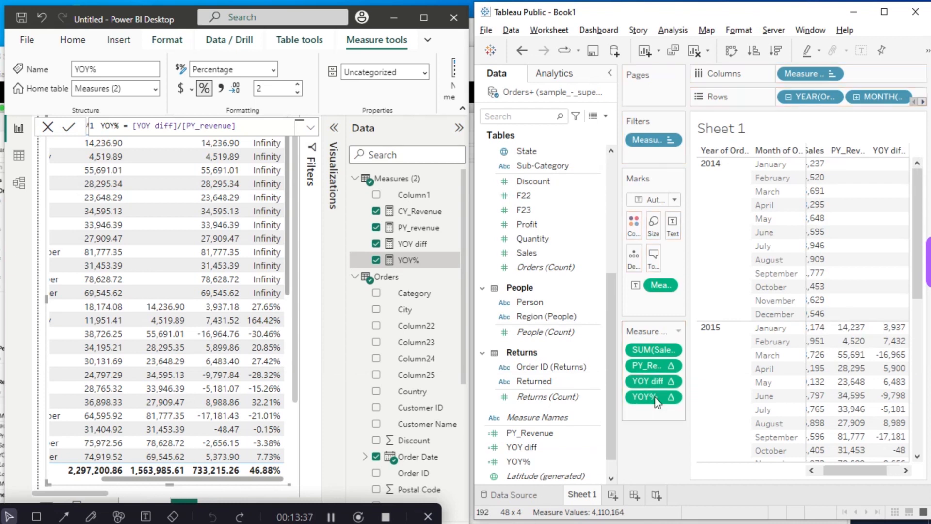
pyautogui.moveTo(853, 473); pyautogui.dragTo(906, 473)
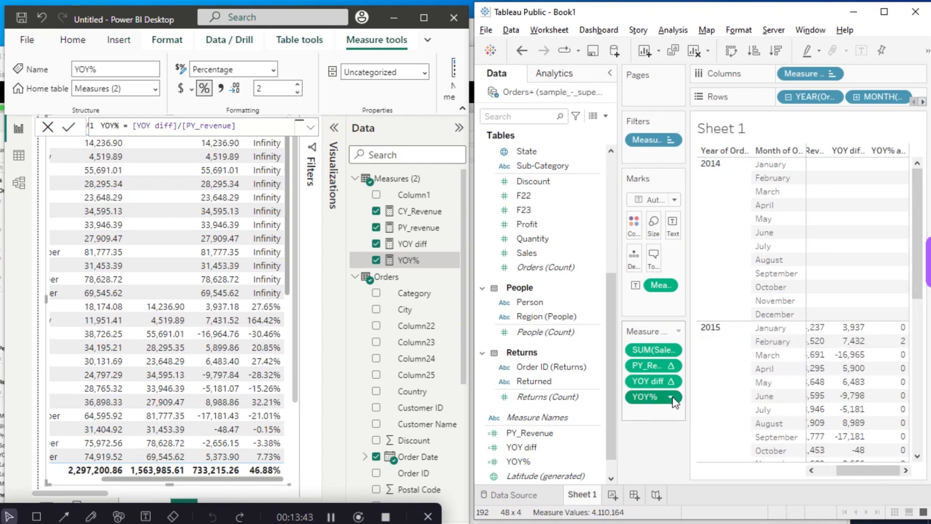
pyautogui.click(671, 396)
pyautogui.click(685, 420)
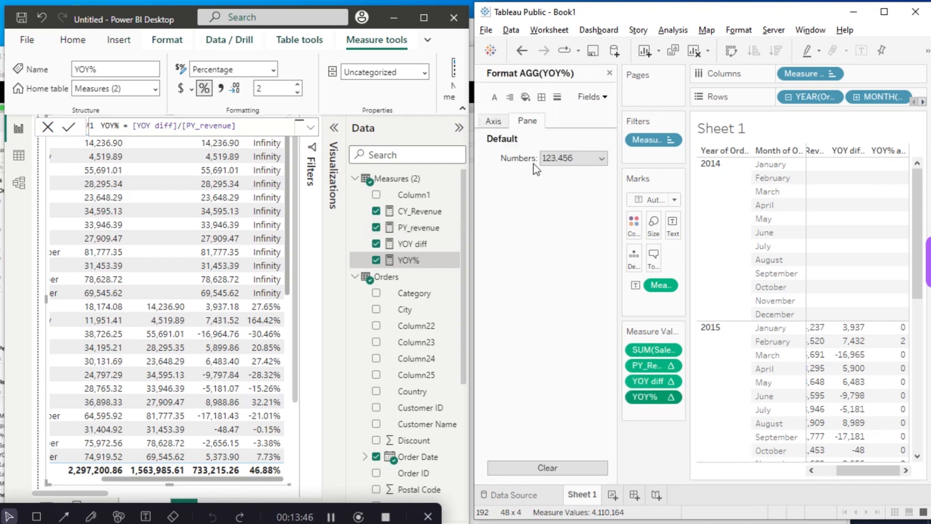
pyautogui.click(577, 160)
pyautogui.click(569, 242)
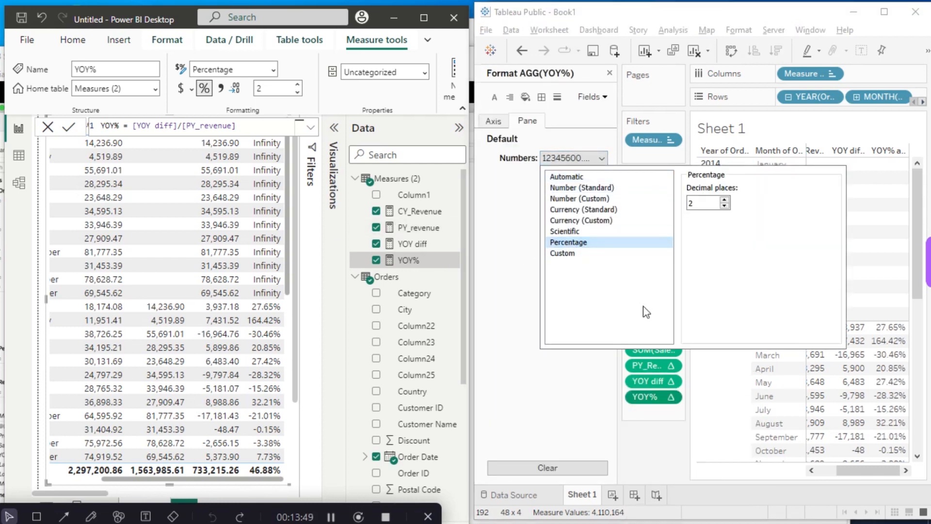
pyautogui.click(665, 442)
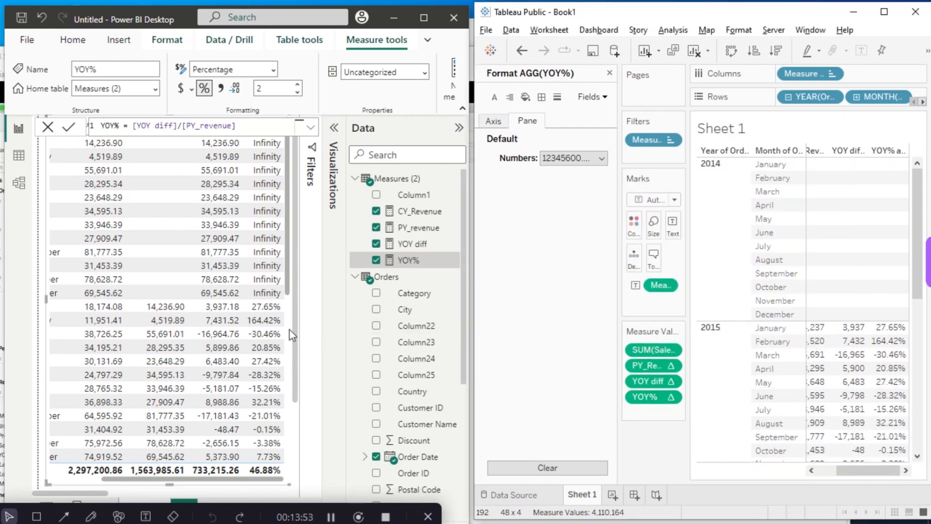
# - Compare the January and February 2015 YOY% figures in Power BI with those in Tableau, marking the matches with red lines
pyautogui.click(92, 516)
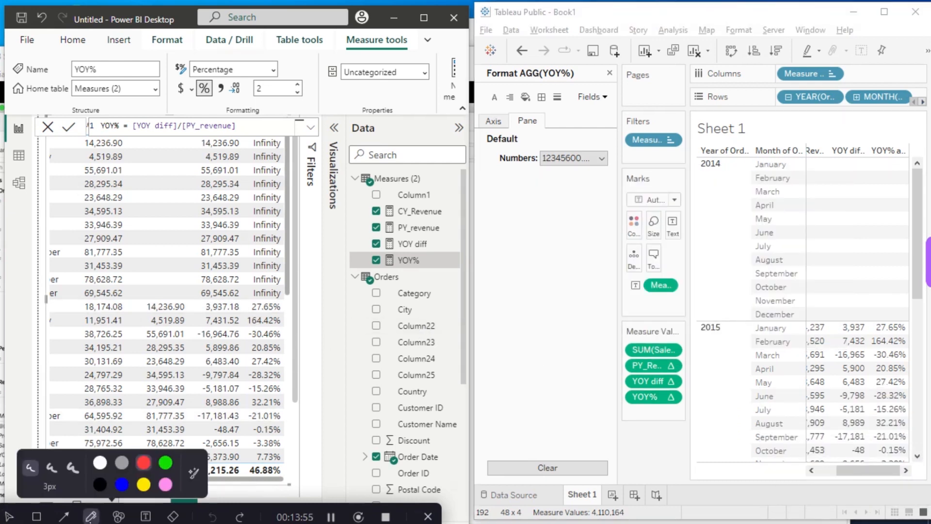
pyautogui.moveTo(272, 304)
pyautogui.mouseDown()
pyautogui.moveTo(478, 284)
pyautogui.moveTo(692, 287)
pyautogui.moveTo(885, 320)
pyautogui.mouseUp()
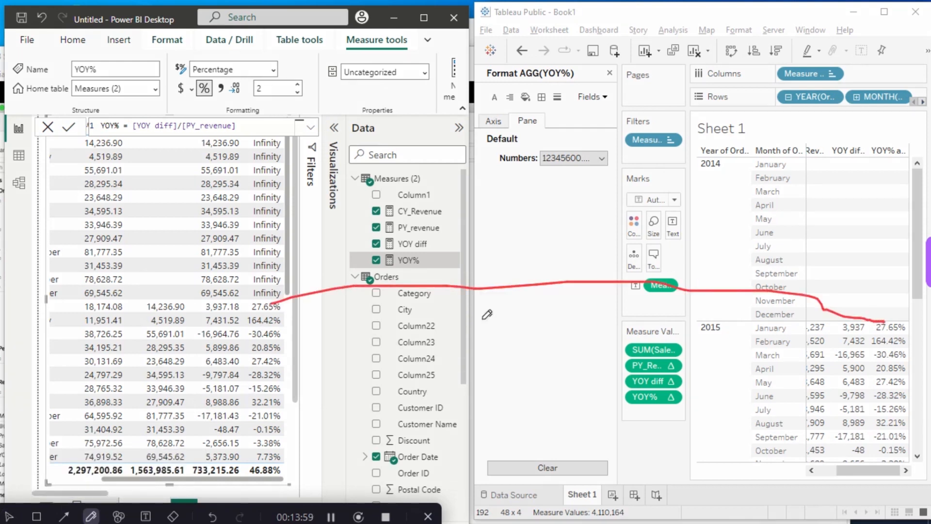
pyautogui.moveTo(279, 317); pyautogui.dragTo(870, 341)
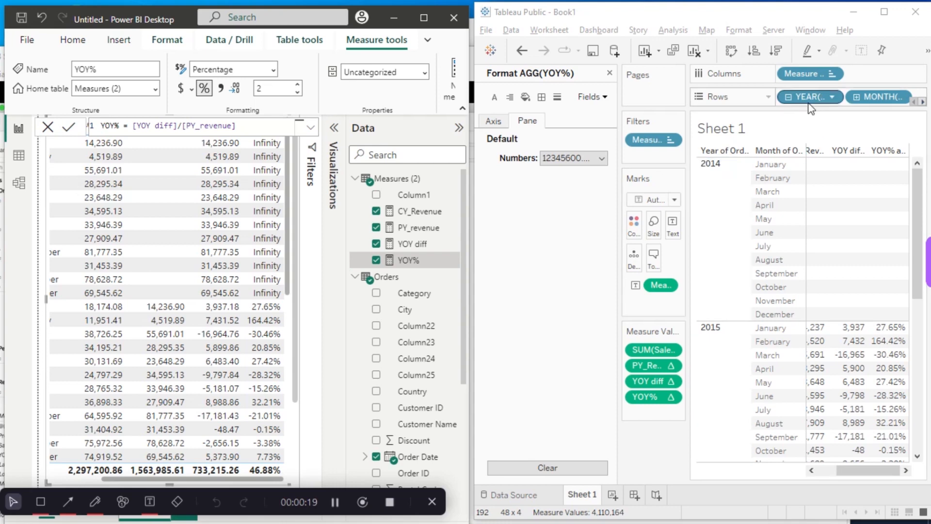
# - Maximize Tableau, remove YOY%, YOY diff and PY_Revenue from the Sheet 1 table, and close the formatting settings
pyautogui.click(884, 11)
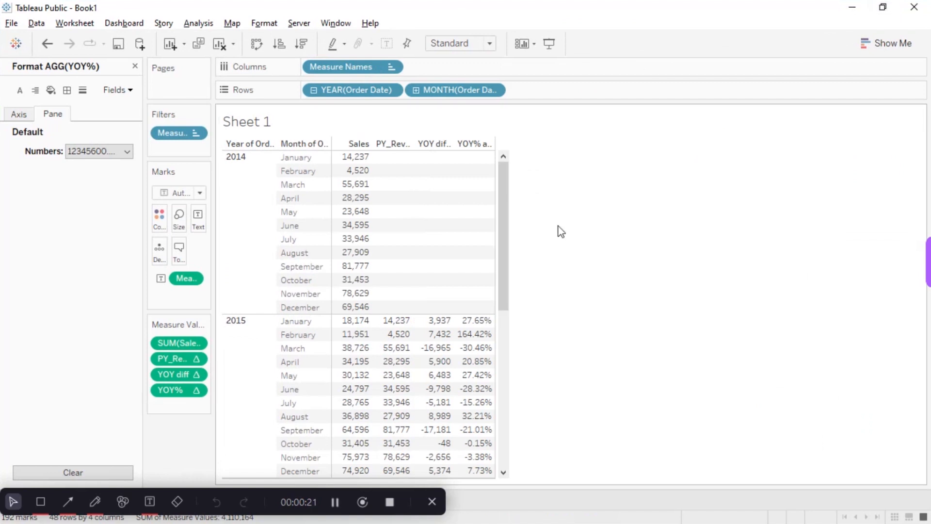
pyautogui.moveTo(490, 261)
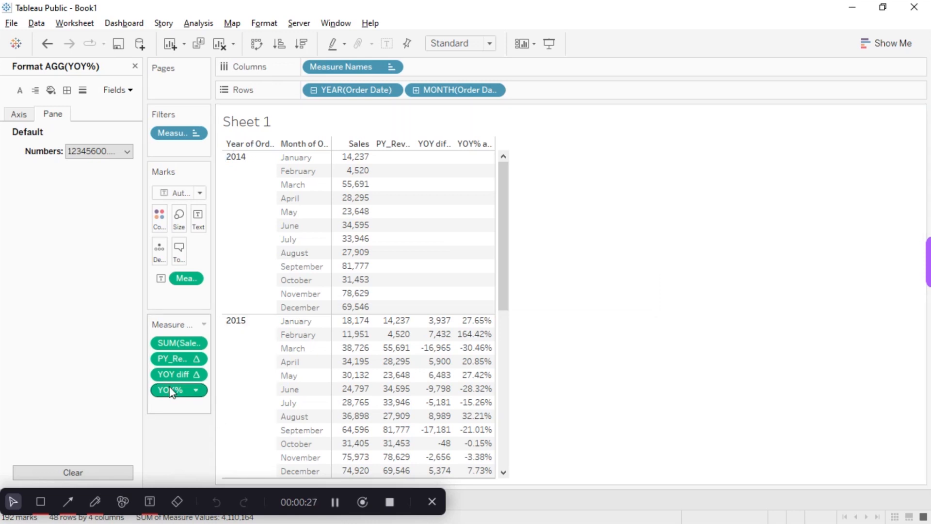
pyautogui.moveTo(173, 392); pyautogui.dragTo(178, 500)
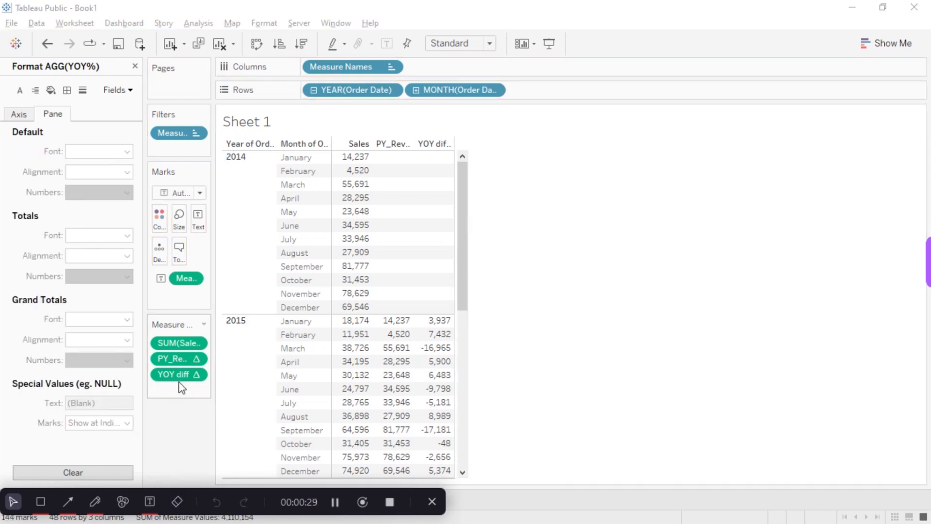
pyautogui.moveTo(183, 380); pyautogui.dragTo(181, 473)
pyautogui.moveTo(181, 359); pyautogui.dragTo(180, 471)
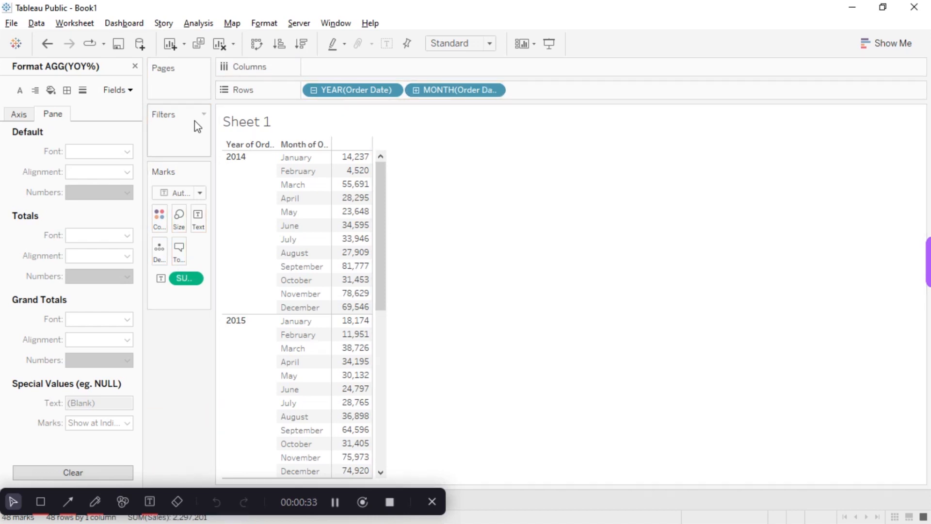
pyautogui.click(135, 66)
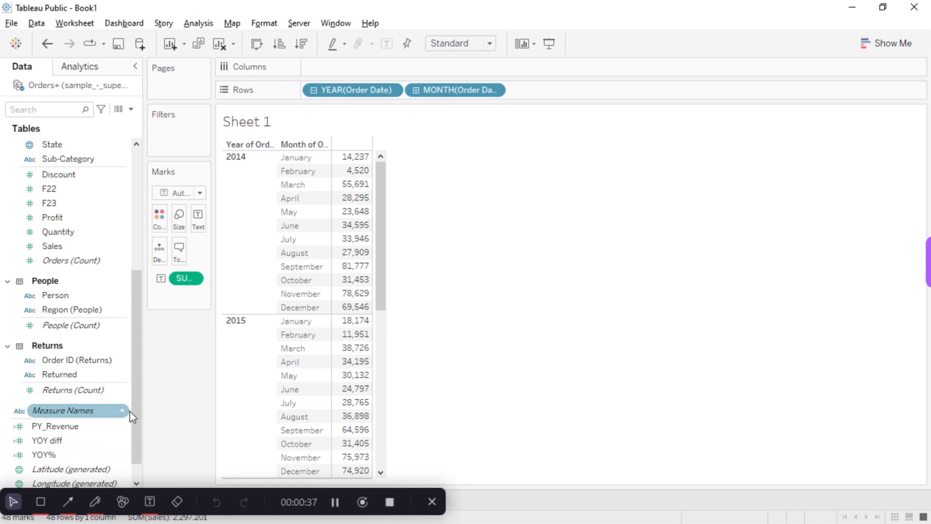
# - Duplicate the Sales measure and add the copy to the Sheet 1 table beside Sales
pyautogui.scroll(-2, 132, 455)
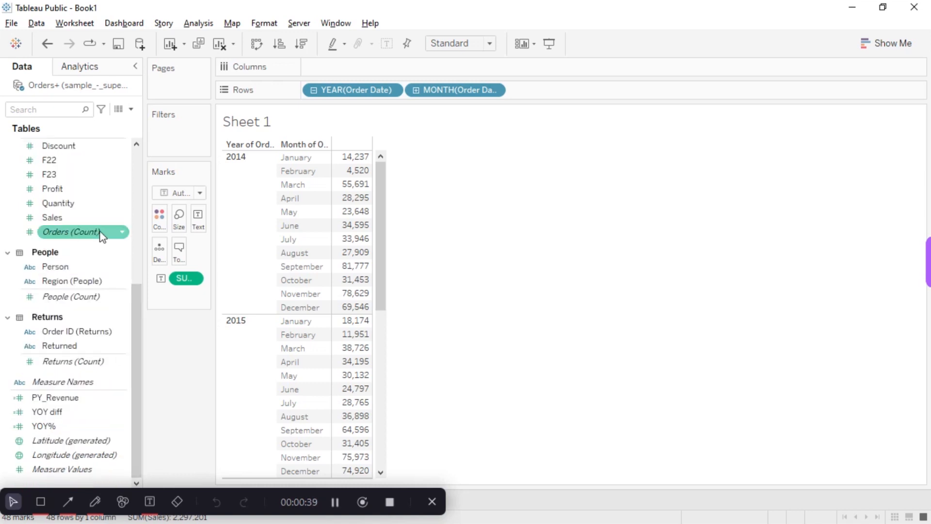
pyautogui.click(122, 219)
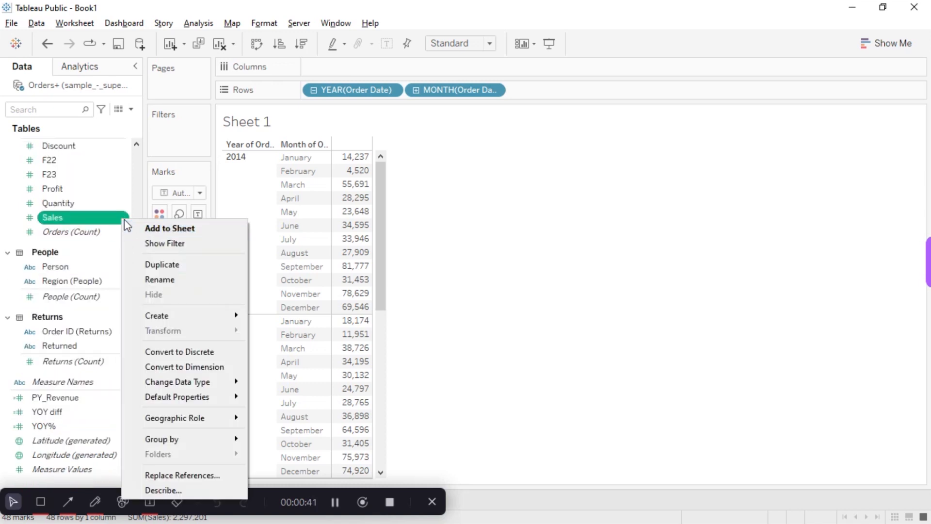
pyautogui.click(166, 265)
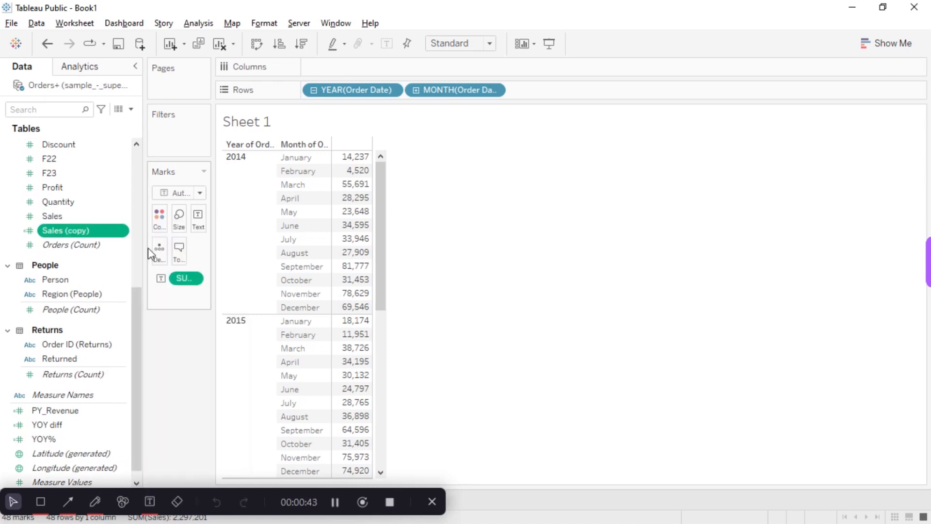
pyautogui.doubleClick(101, 231)
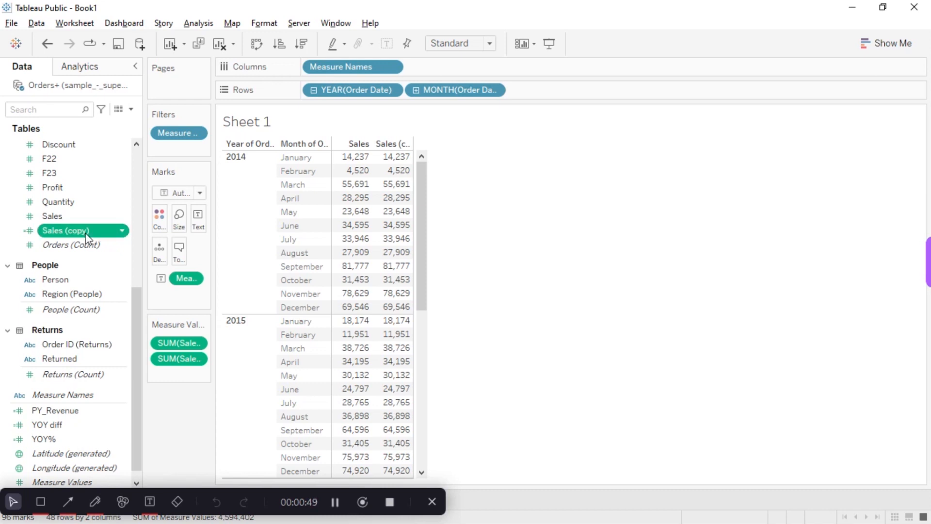
# - Try to rename the duplicated Sales measure as YOY%
pyautogui.click(123, 231)
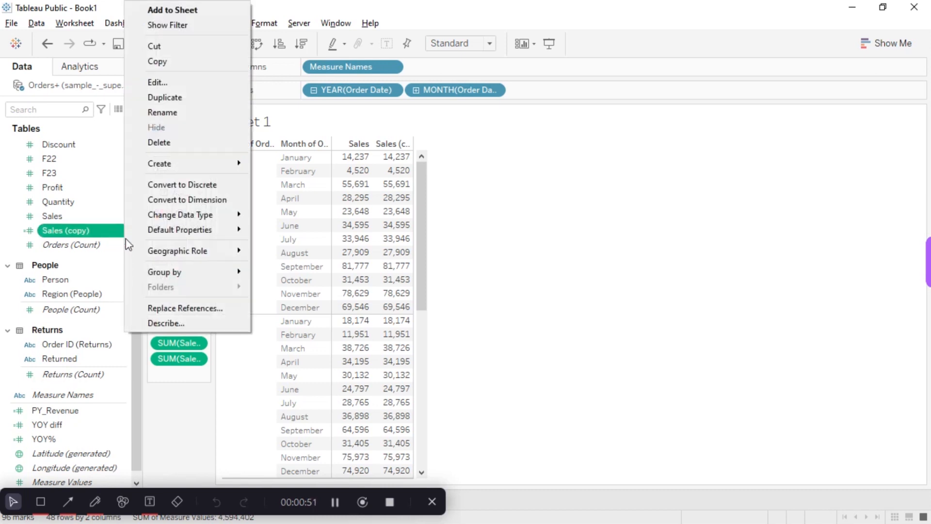
pyautogui.click(177, 113)
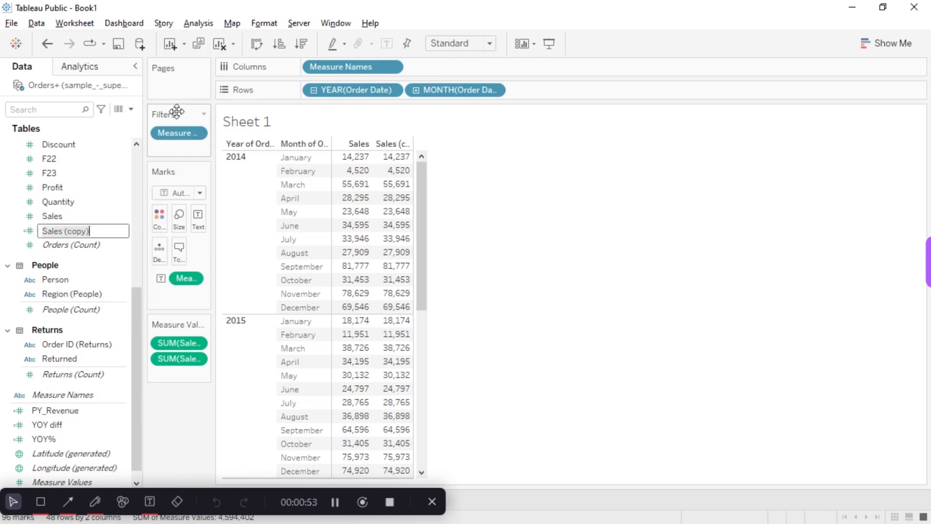
pyautogui.hotkey('ctrl', 'a')
pyautogui.press('BackSpace')
pyautogui.write('YOY')
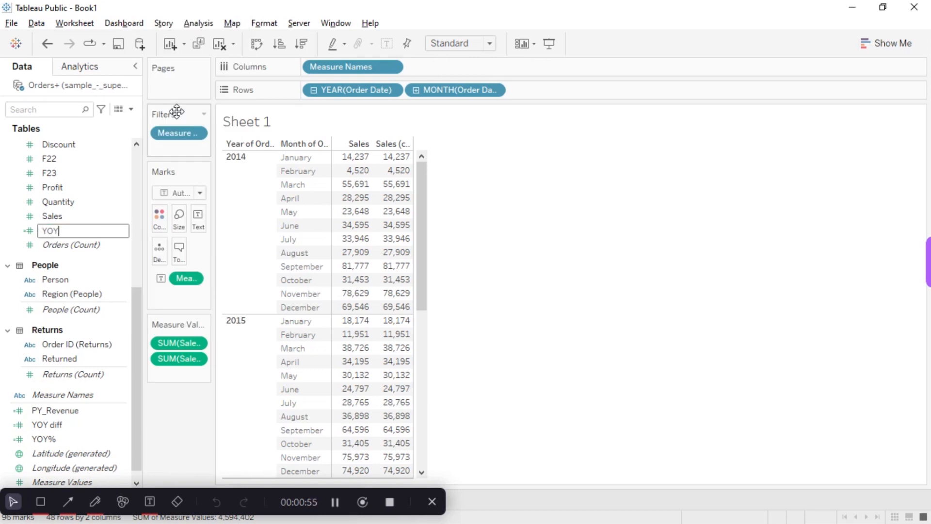
pyautogui.write('%')
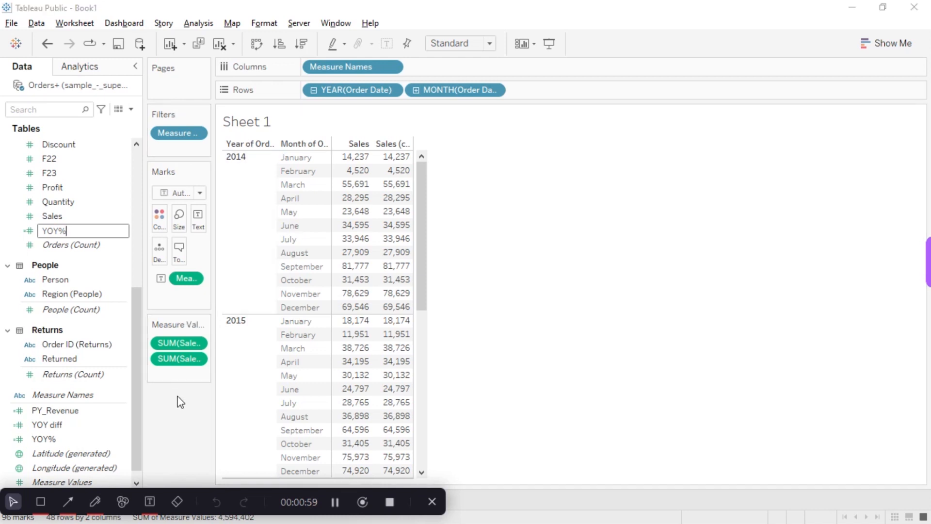
pyautogui.press('Return')
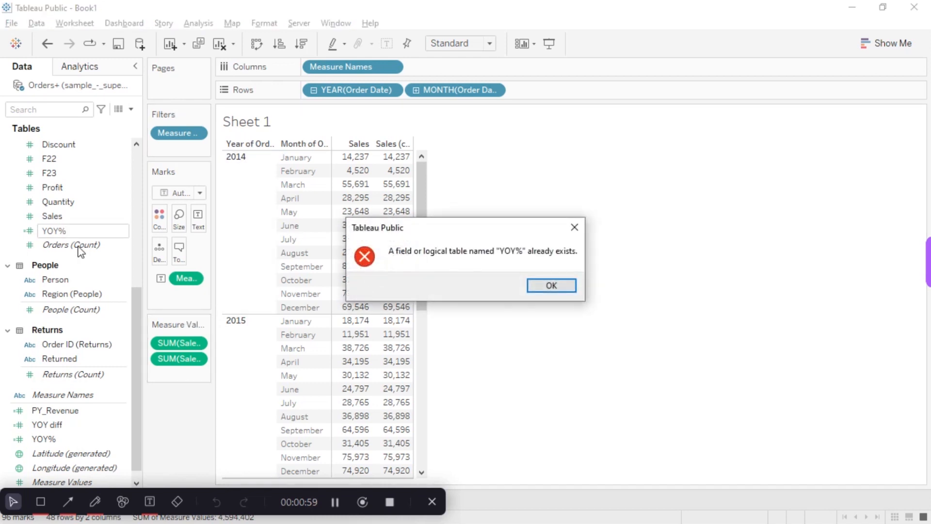
pyautogui.click(559, 286)
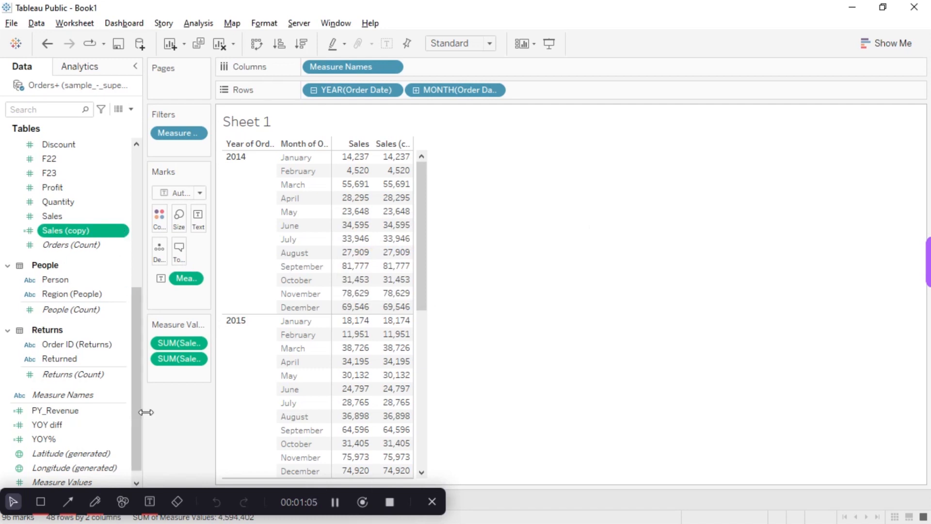
# - Rename the duplicated Sales measure as YOY2
pyautogui.rightClick(122, 232)
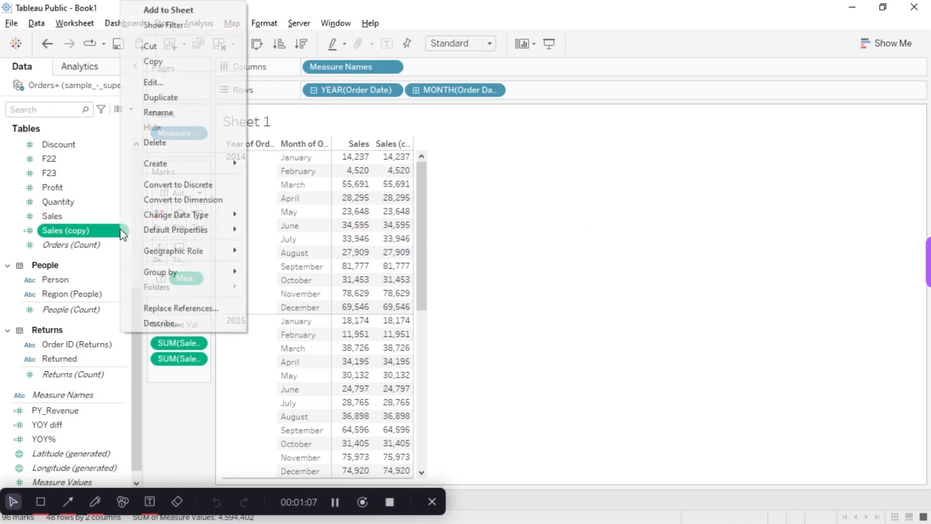
pyautogui.click(179, 112)
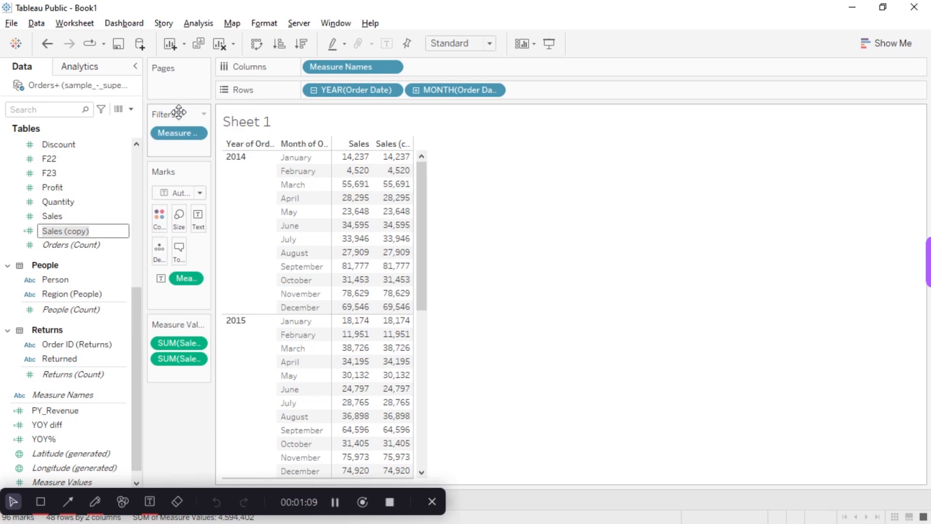
pyautogui.write('YO')
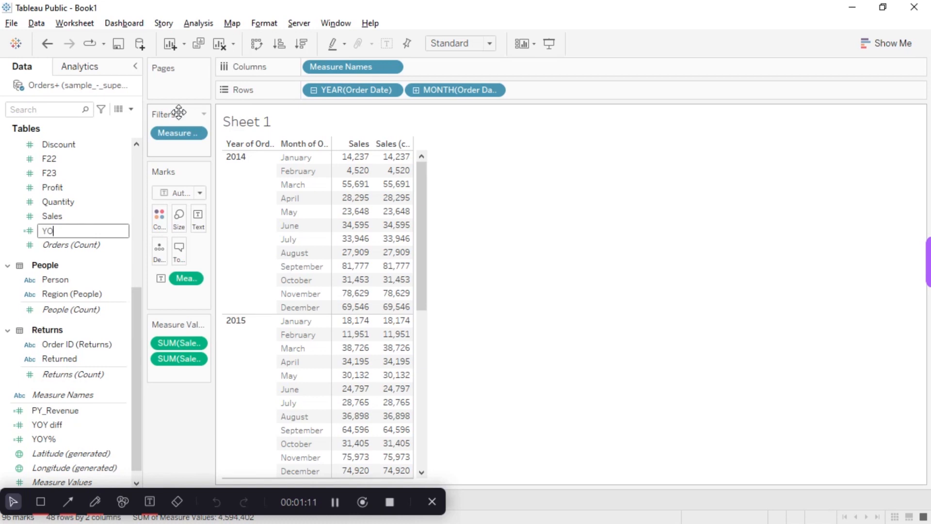
pyautogui.write('Y2')
pyautogui.press('Return')
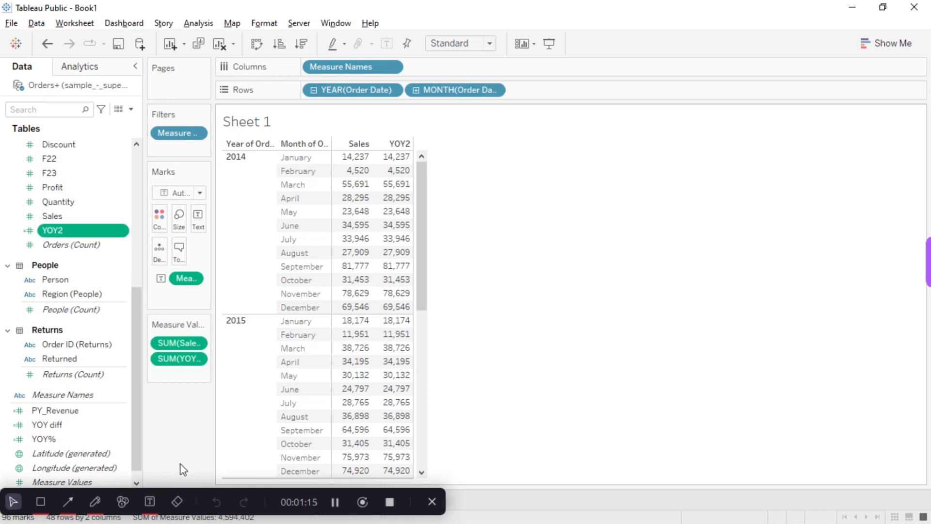
# - Apply the Year Over Year Growth quick table calculation to YOY2 in the table's measure values
pyautogui.moveTo(77, 232); pyautogui.dragTo(180, 379)
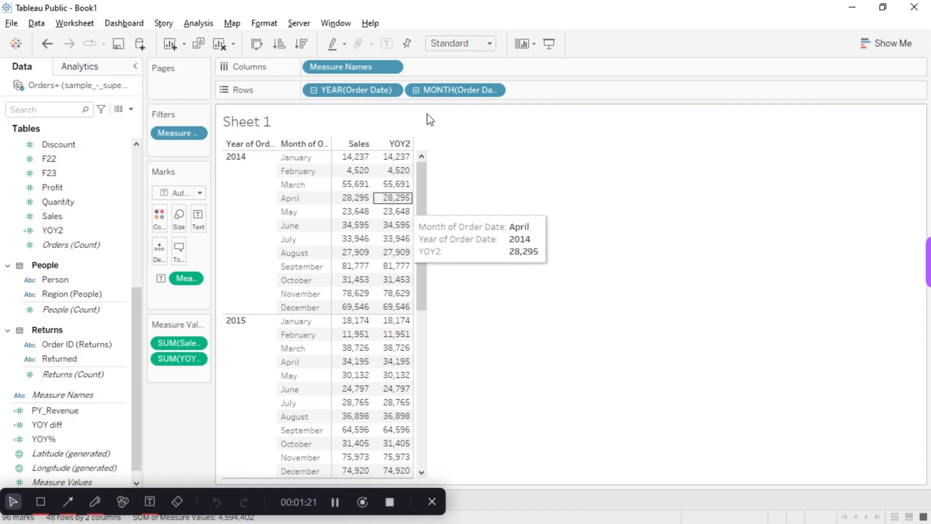
pyautogui.click(497, 90)
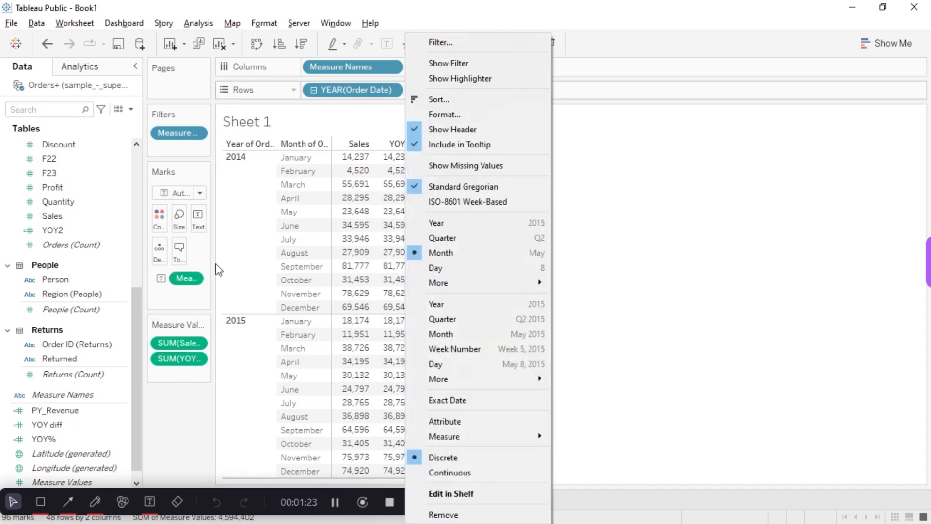
pyautogui.click(184, 410)
pyautogui.click(196, 358)
pyautogui.moveTo(226, 503)
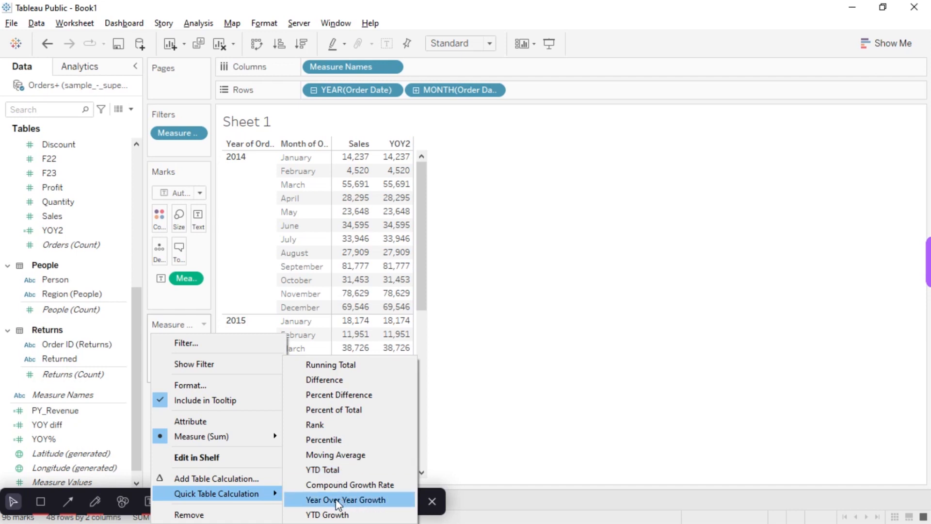
pyautogui.click(353, 498)
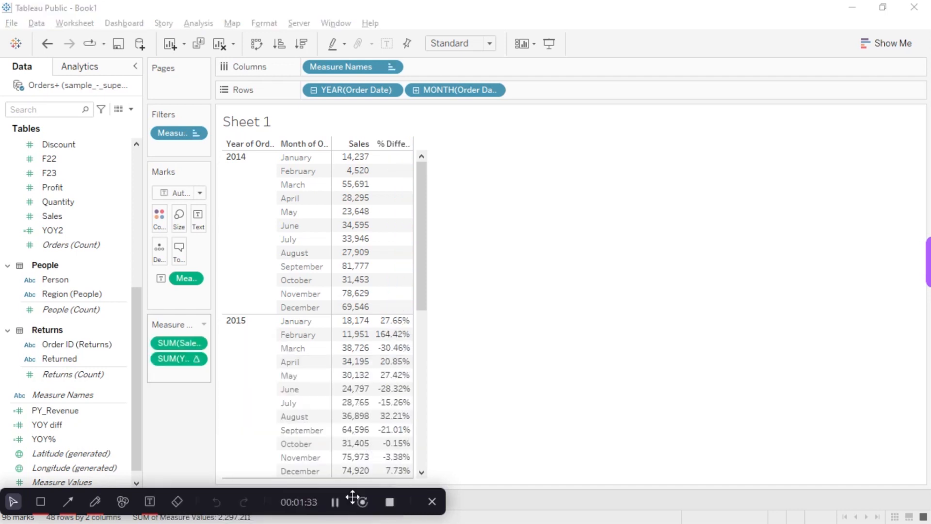
# - Compare the January 2015 growth percentage in Power BI with Tableau's, marking it with a red line and clearing the line again
pyautogui.moveTo(424, 296)
pyautogui.mouseDown()
pyautogui.moveTo(432, 466)
pyautogui.moveTo(430, 292)
pyautogui.mouseUp()
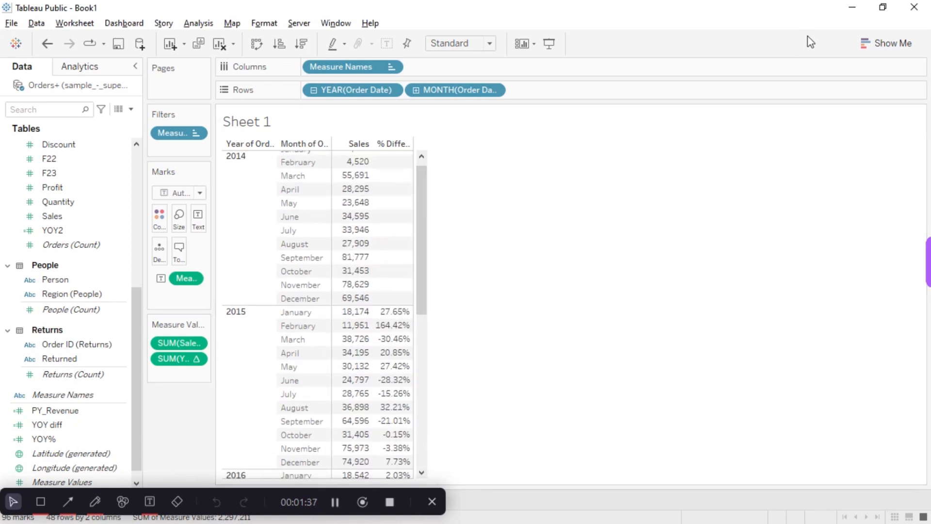
pyautogui.click(882, 8)
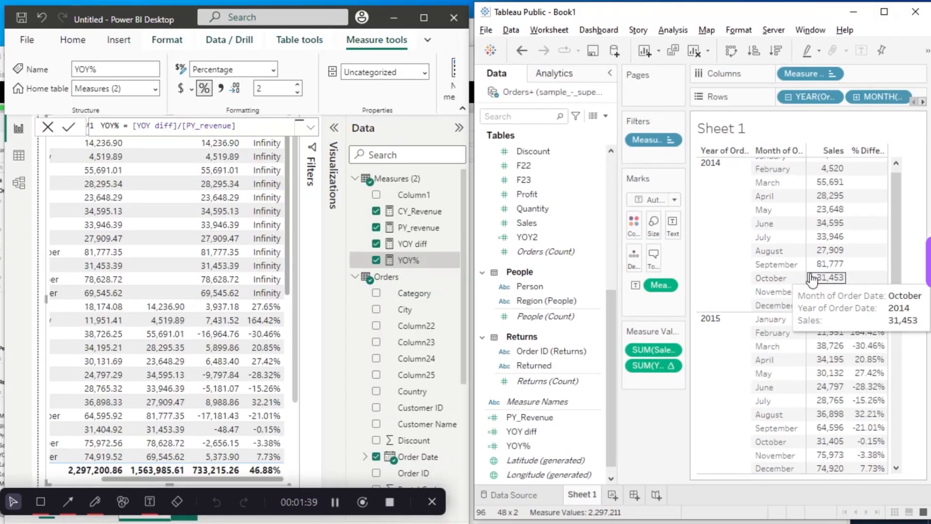
pyautogui.click(95, 501)
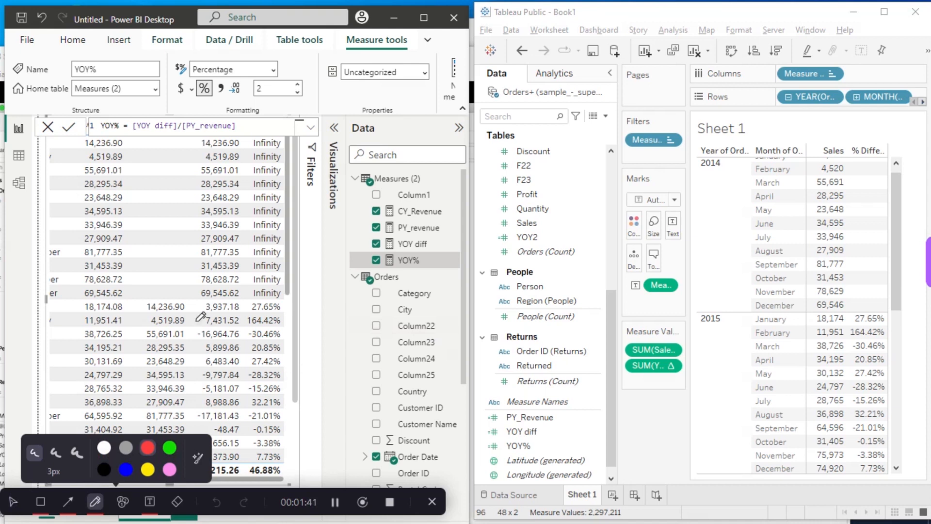
pyautogui.moveTo(284, 306)
pyautogui.mouseDown()
pyautogui.moveTo(533, 274)
pyautogui.moveTo(781, 279)
pyautogui.moveTo(883, 305)
pyautogui.mouseUp()
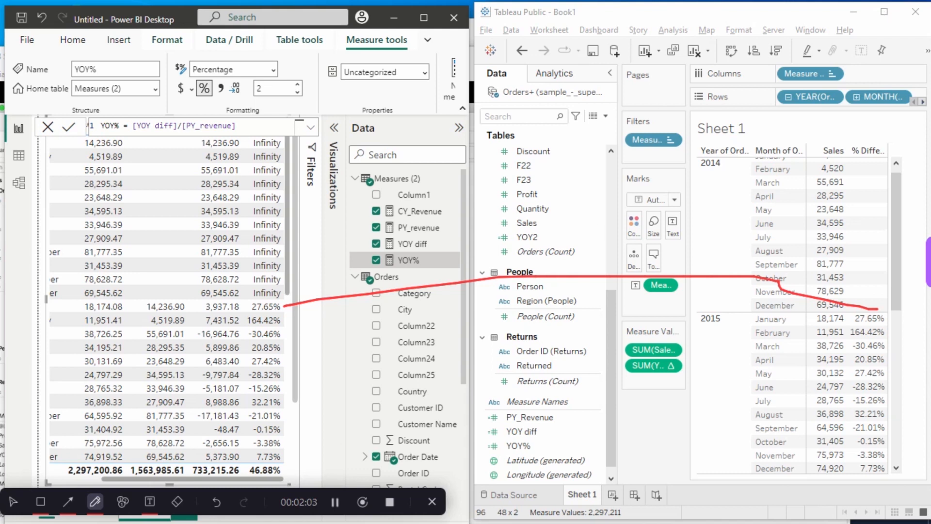
pyautogui.click(218, 502)
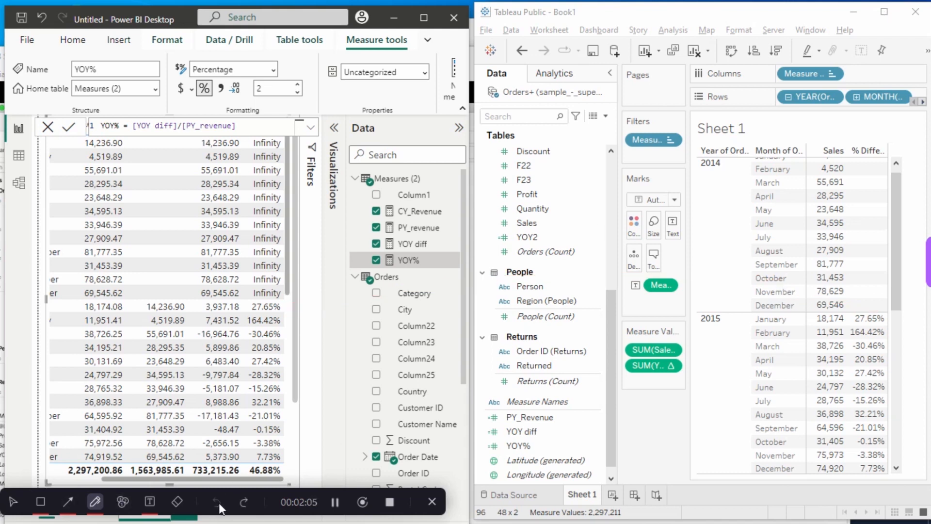
pyautogui.click(14, 501)
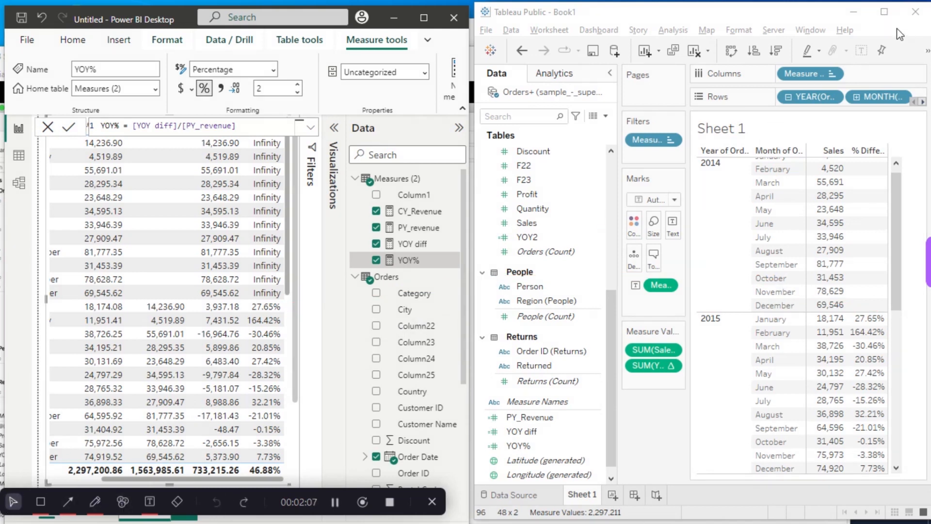
# - Maximize Tableau, duplicate the YOY2 measure and add the copy to the table's measure values after YOY2
pyautogui.click(884, 11)
pyautogui.click(63, 410)
pyautogui.click(116, 230)
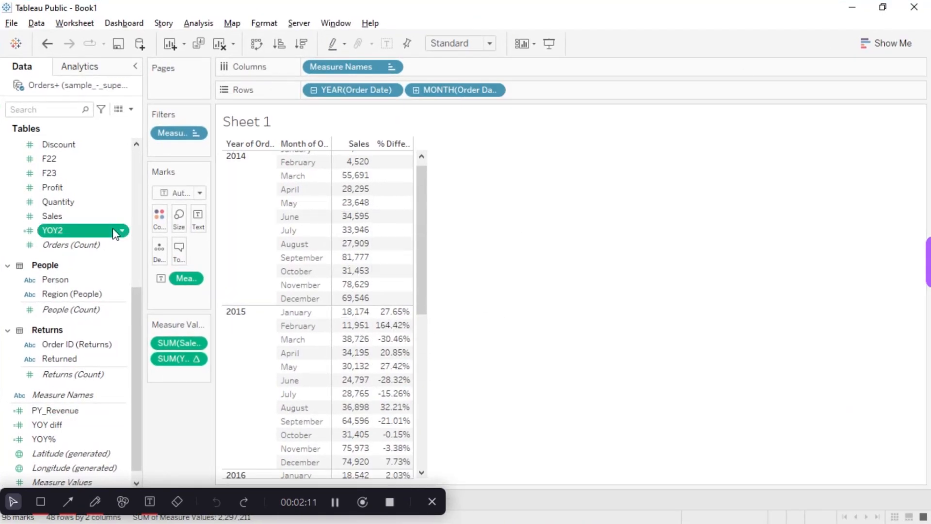
pyautogui.click(122, 231)
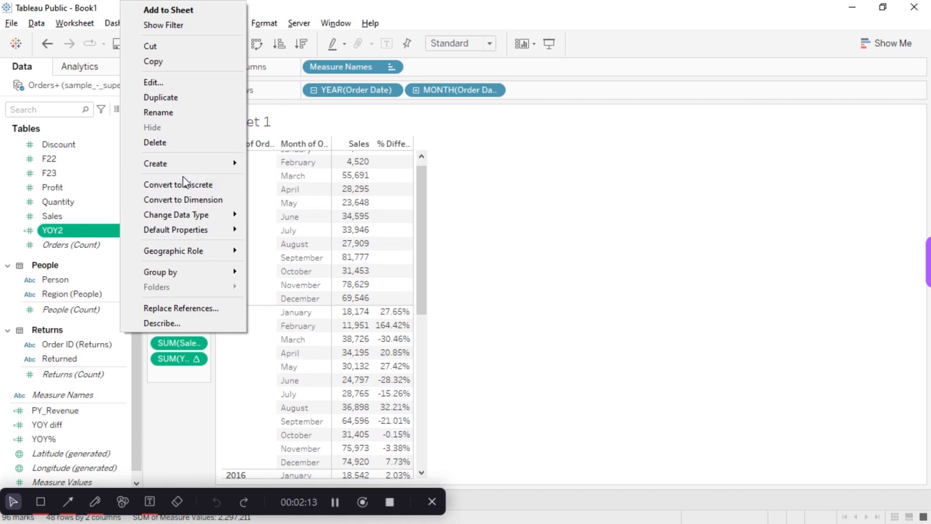
pyautogui.click(183, 99)
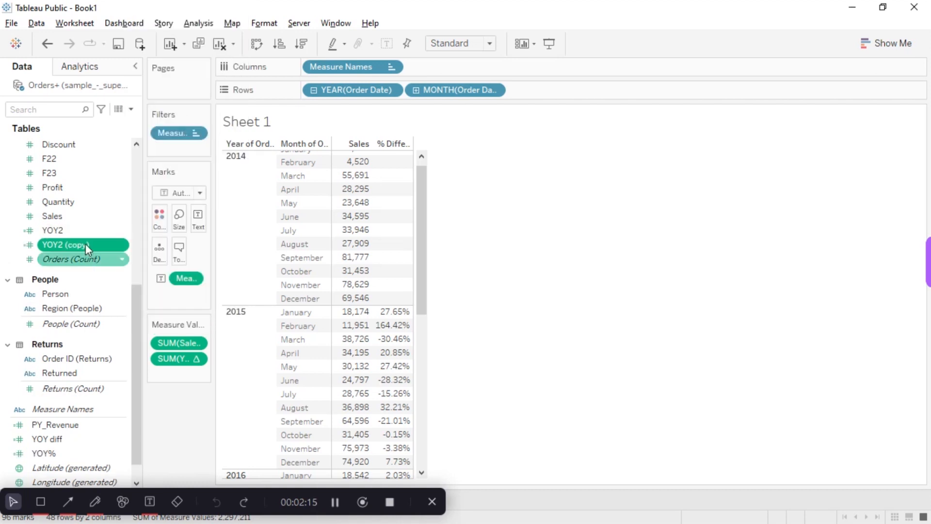
pyautogui.moveTo(86, 248); pyautogui.dragTo(190, 375)
# - Apply the Percent Difference quick table calculation to YOY2 (copy) in the measure values
pyautogui.click(200, 375)
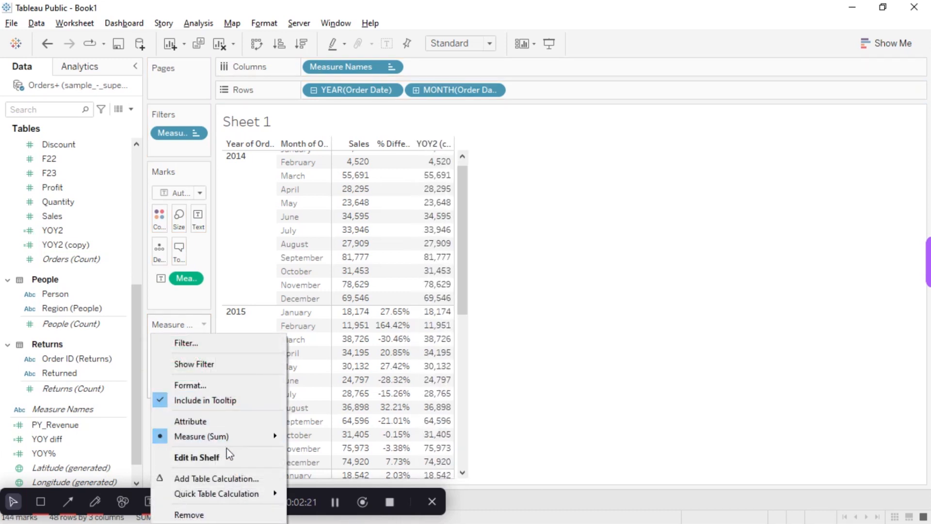
pyautogui.moveTo(228, 435)
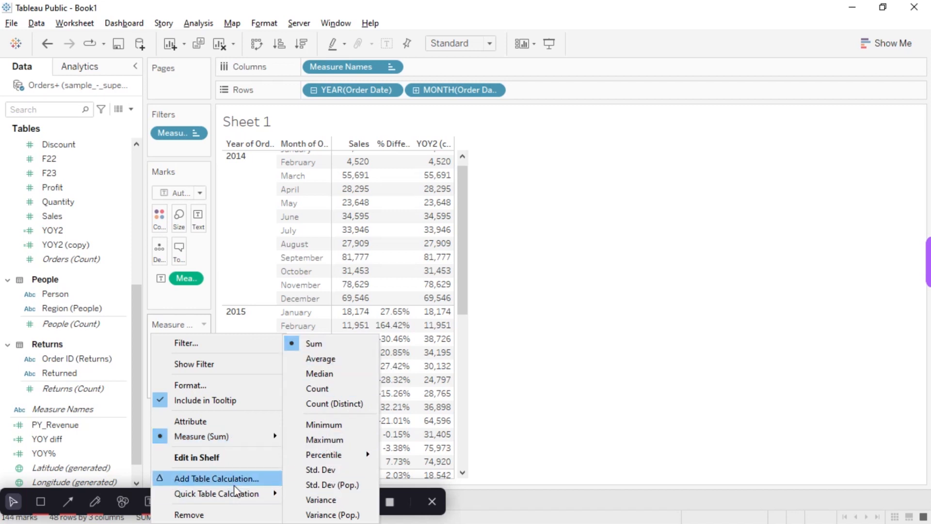
pyautogui.moveTo(257, 494)
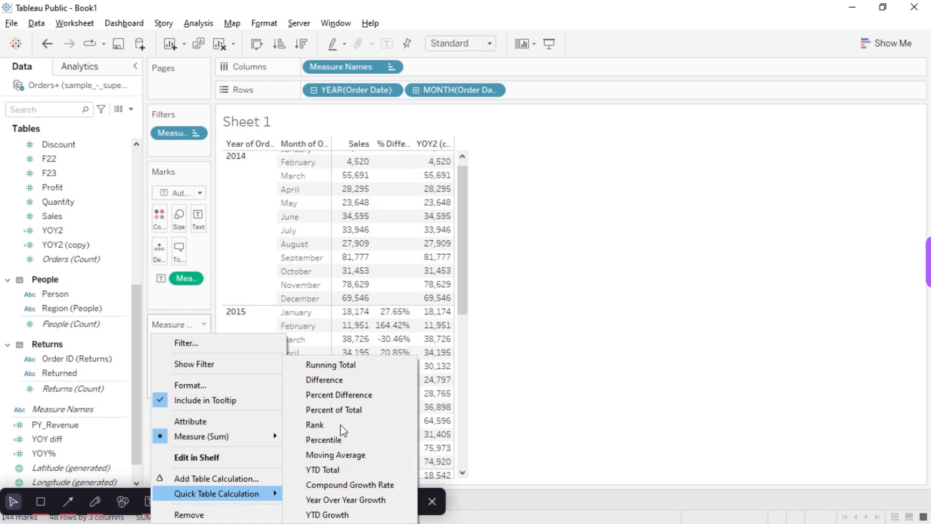
pyautogui.click(343, 396)
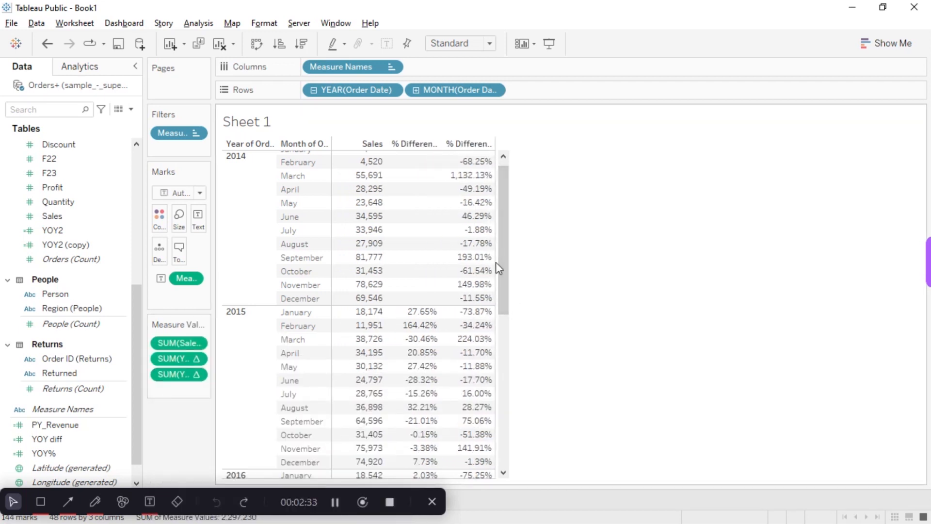
# - Edit the YOY2 (copy) table calculation to compute using Specific Dimensions with only Year of Order Date included, and close its settings
pyautogui.click(196, 375)
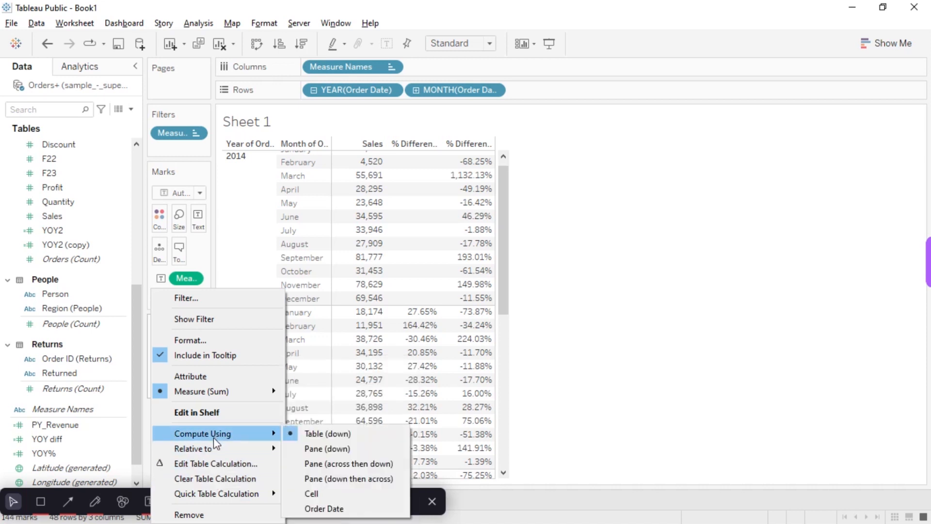
pyautogui.moveTo(210, 454)
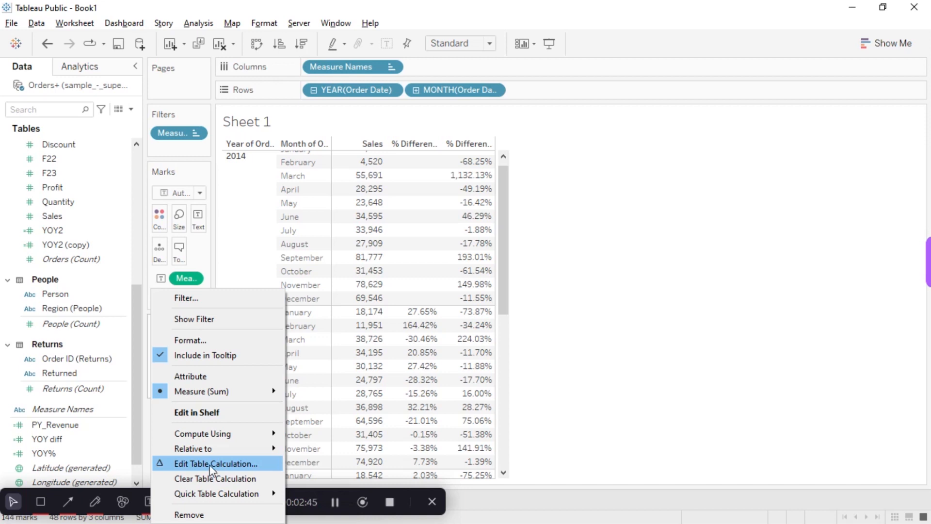
pyautogui.click(200, 466)
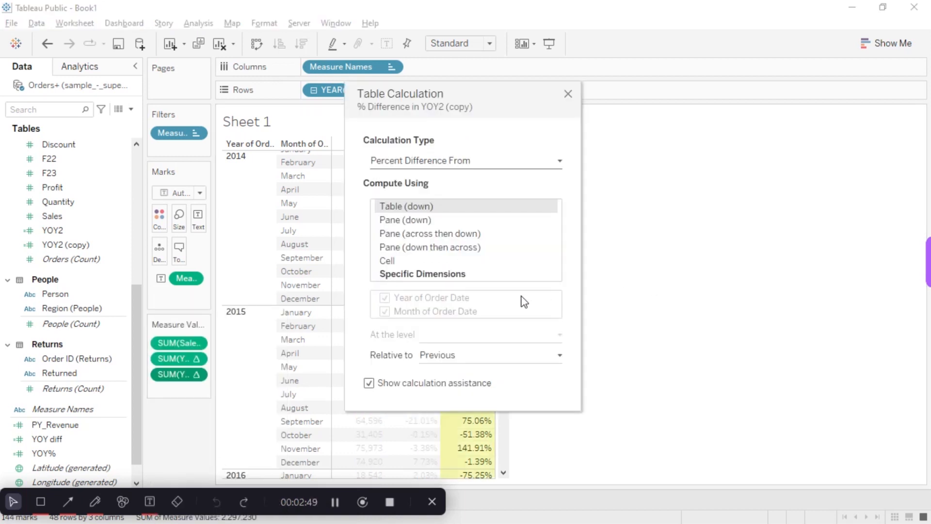
pyautogui.click(415, 277)
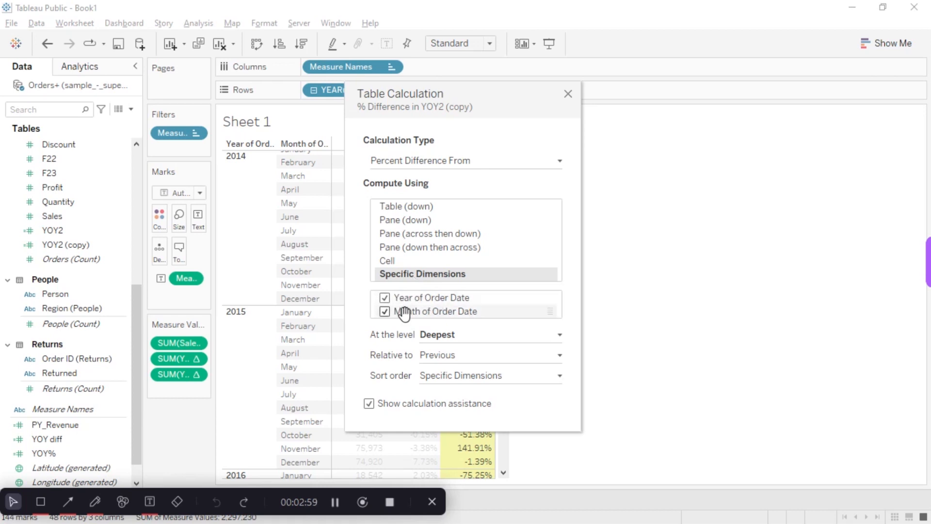
pyautogui.click(385, 312)
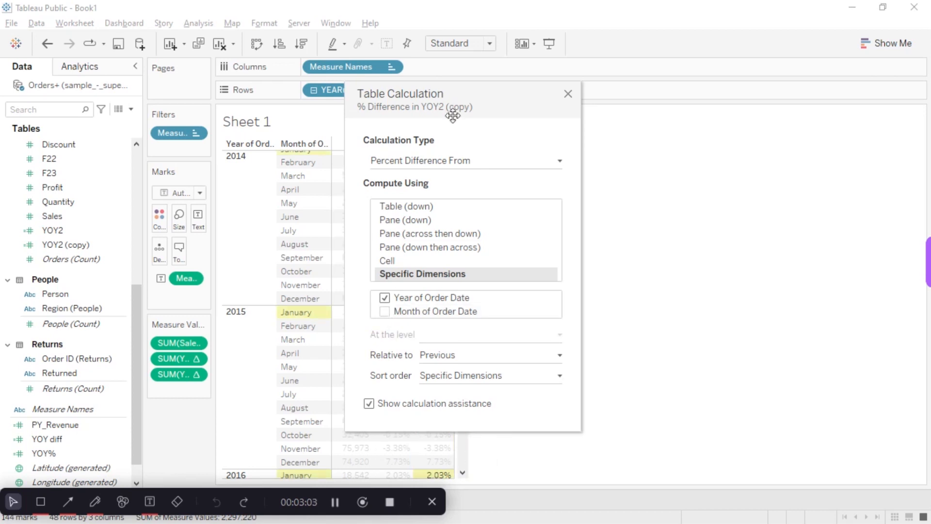
pyautogui.moveTo(460, 88); pyautogui.dragTo(689, 78)
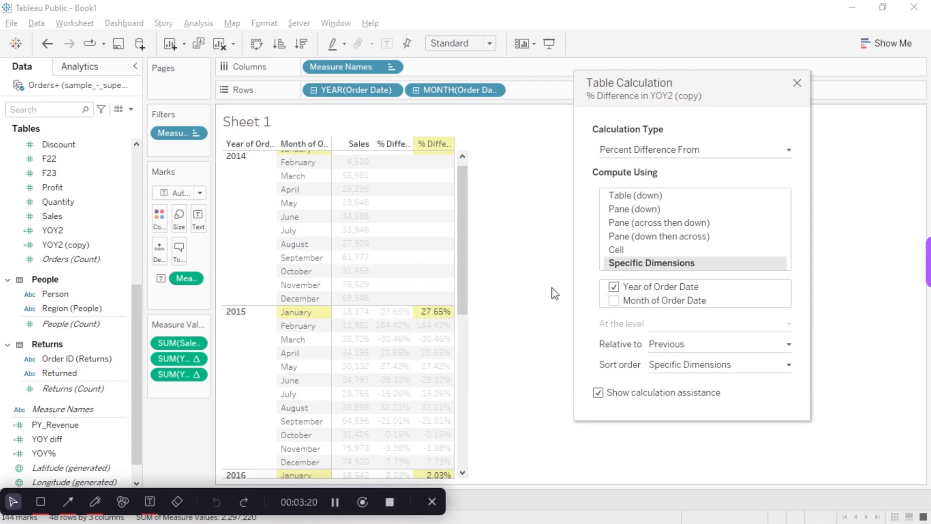
pyautogui.click(797, 83)
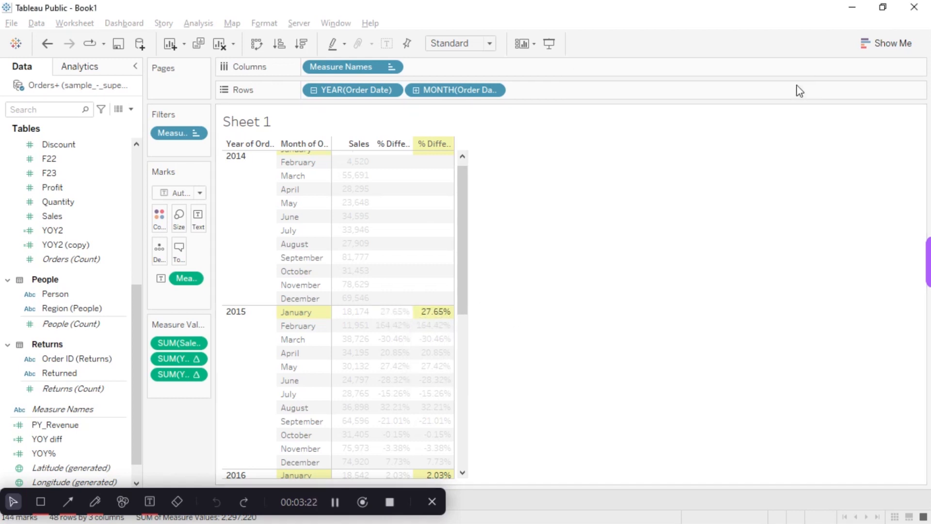